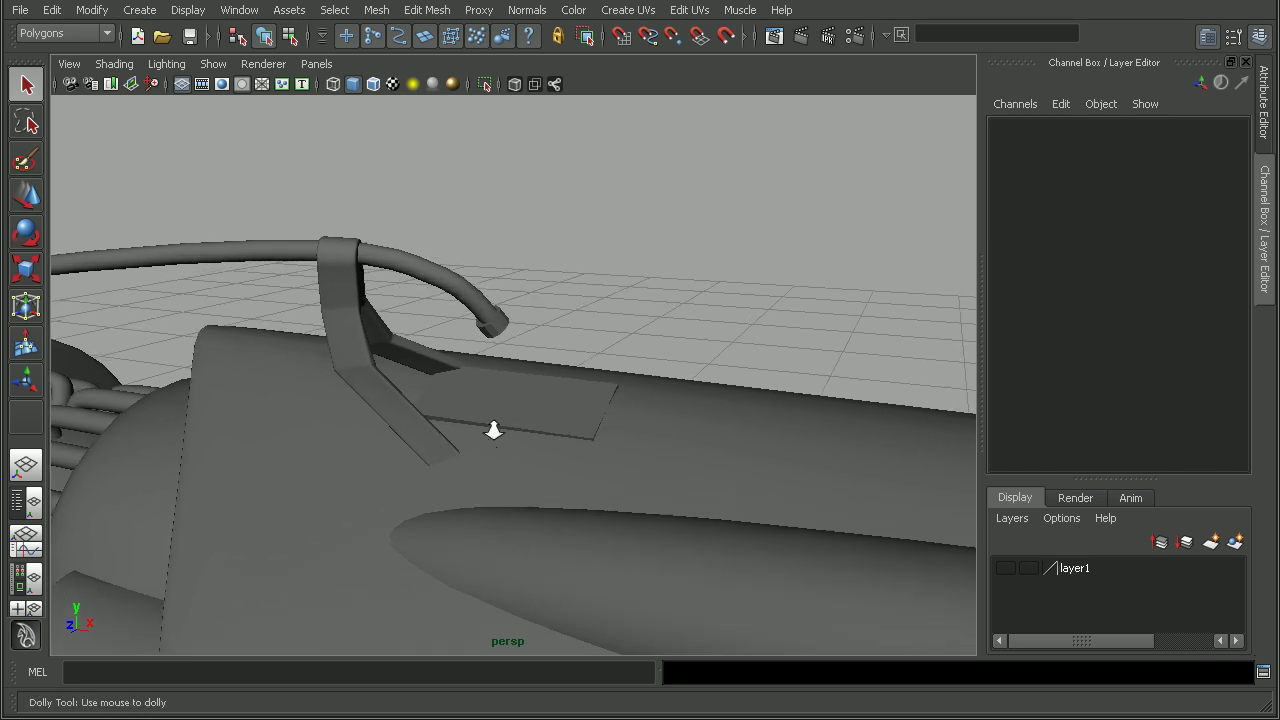
- Combine the flat rectangular plate and the cylindrical cap at the tube's end into one mesh
{"action": "middle_click_drag", "start_coordinate": [526, 450], "coordinate": [540, 423], "text": "alt"}
{"action": "right_click_drag", "start_coordinate": [540, 423], "coordinate": [510, 425], "text": "alt"}
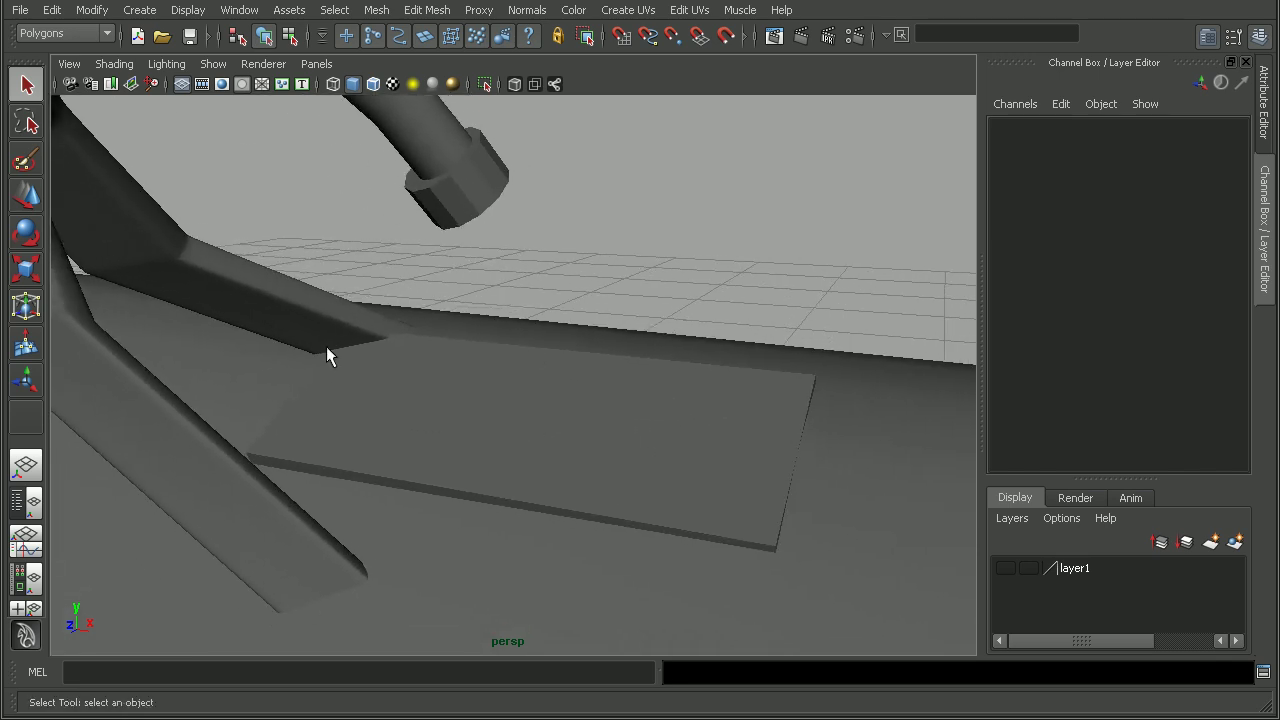
{"action": "mouse_move", "coordinate": [539, 405]}
{"action": "left_mouse_down", "text": "alt"}
{"action": "mouse_move", "coordinate": [550, 455]}
{"action": "mouse_move", "coordinate": [558, 400]}
{"action": "left_mouse_up", "text": "alt"}
{"action": "left_click", "coordinate": [490, 237]}
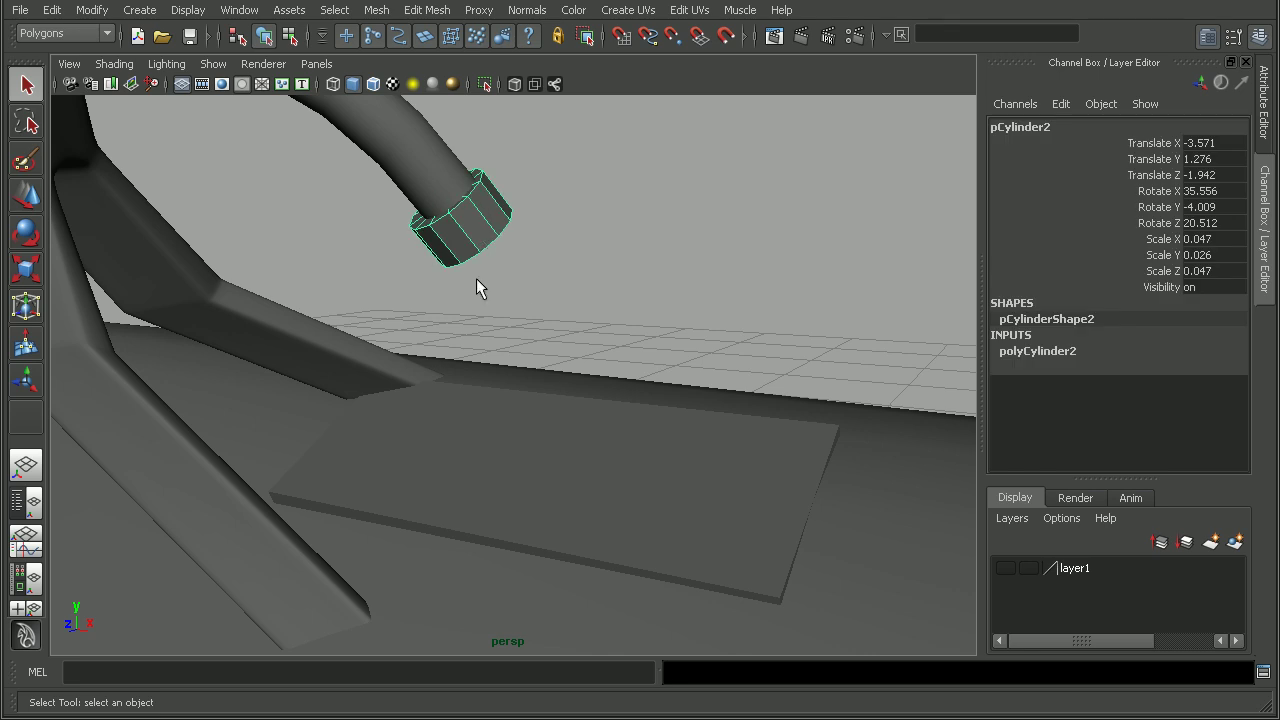
{"action": "left_click", "coordinate": [548, 440]}
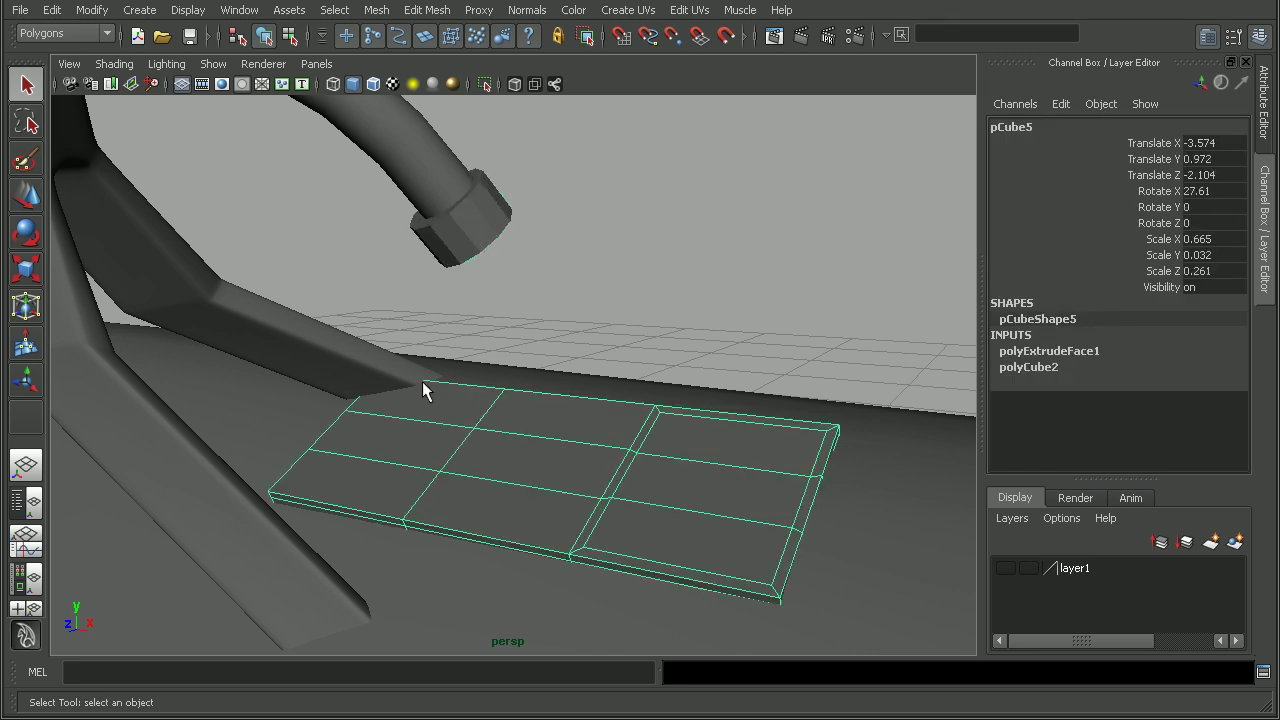
{"action": "left_click", "coordinate": [573, 350]}
{"action": "left_click", "coordinate": [567, 462]}
{"action": "left_click", "coordinate": [458, 252], "text": "shift"}
{"action": "left_click_drag", "start_coordinate": [491, 340], "coordinate": [523, 344], "text": "alt"}
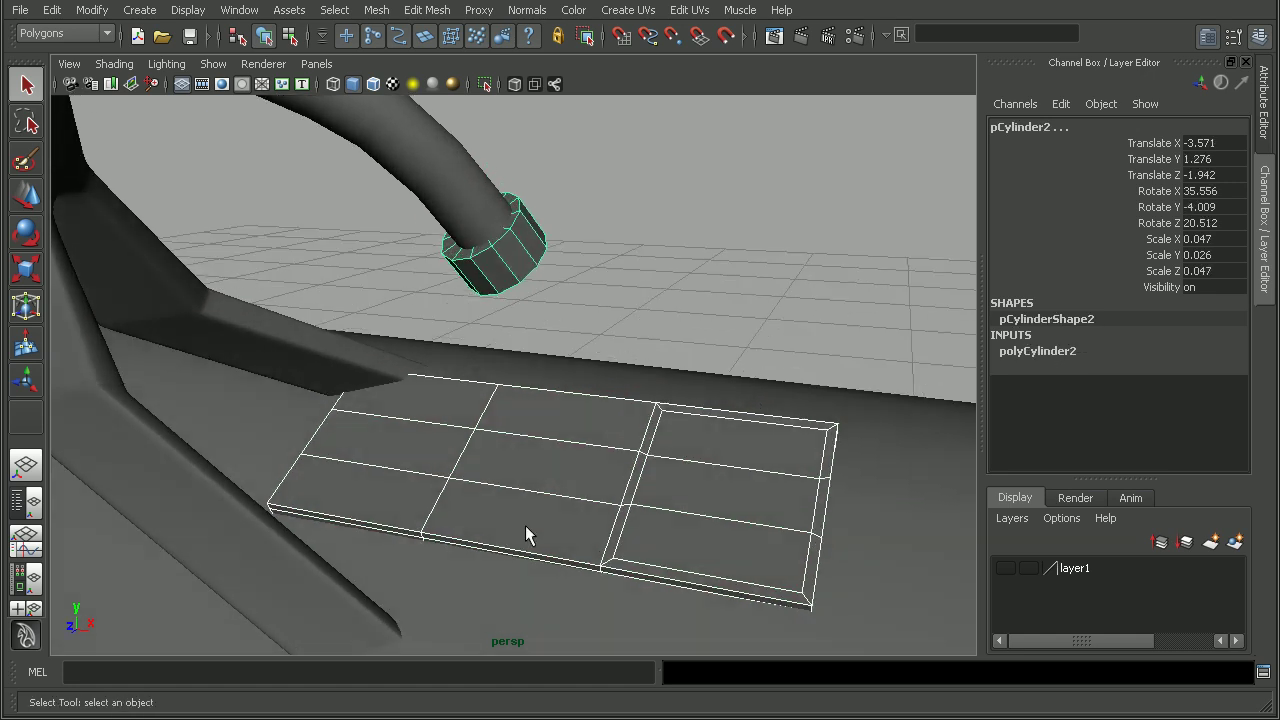
{"action": "mouse_move", "coordinate": [525, 526]}
{"action": "left_mouse_down", "text": "alt"}
{"action": "mouse_move", "coordinate": [503, 521]}
{"action": "mouse_move", "coordinate": [525, 513]}
{"action": "left_mouse_up", "text": "alt"}
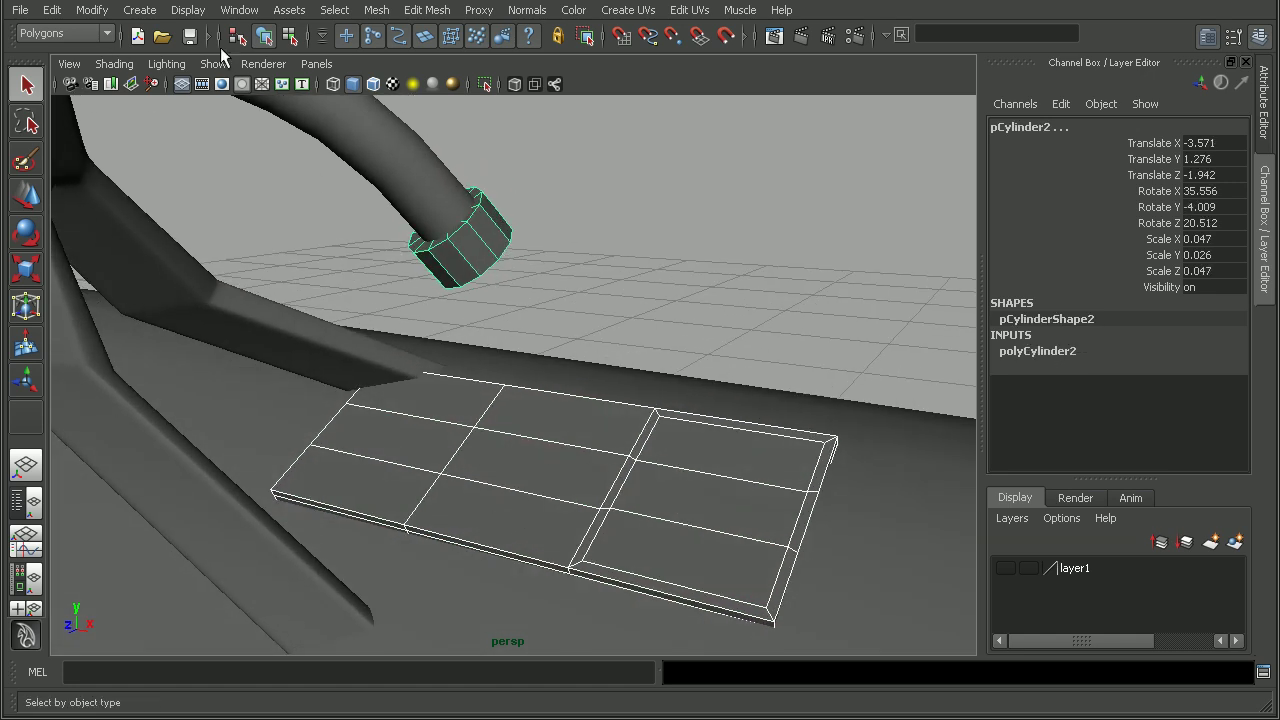
{"action": "left_click", "coordinate": [92, 32]}
{"action": "left_click", "coordinate": [77, 64]}
{"action": "left_click", "coordinate": [376, 10]}
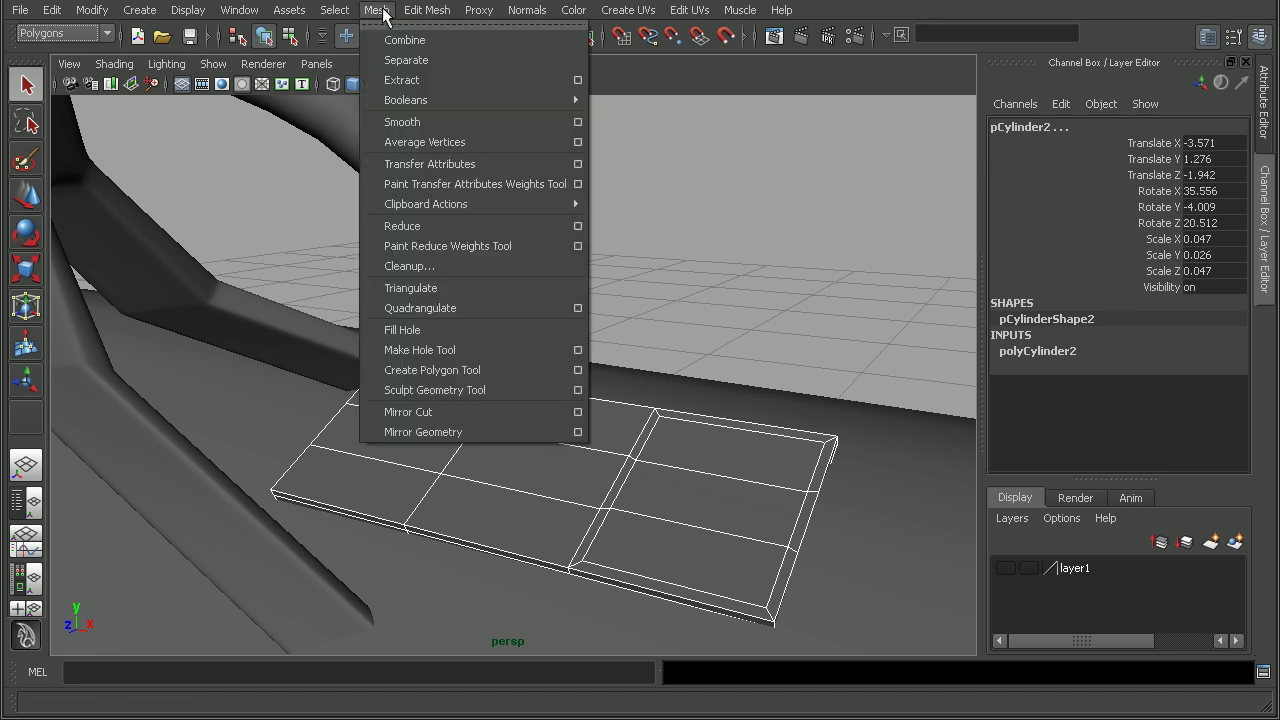
{"action": "left_click", "coordinate": [394, 40]}
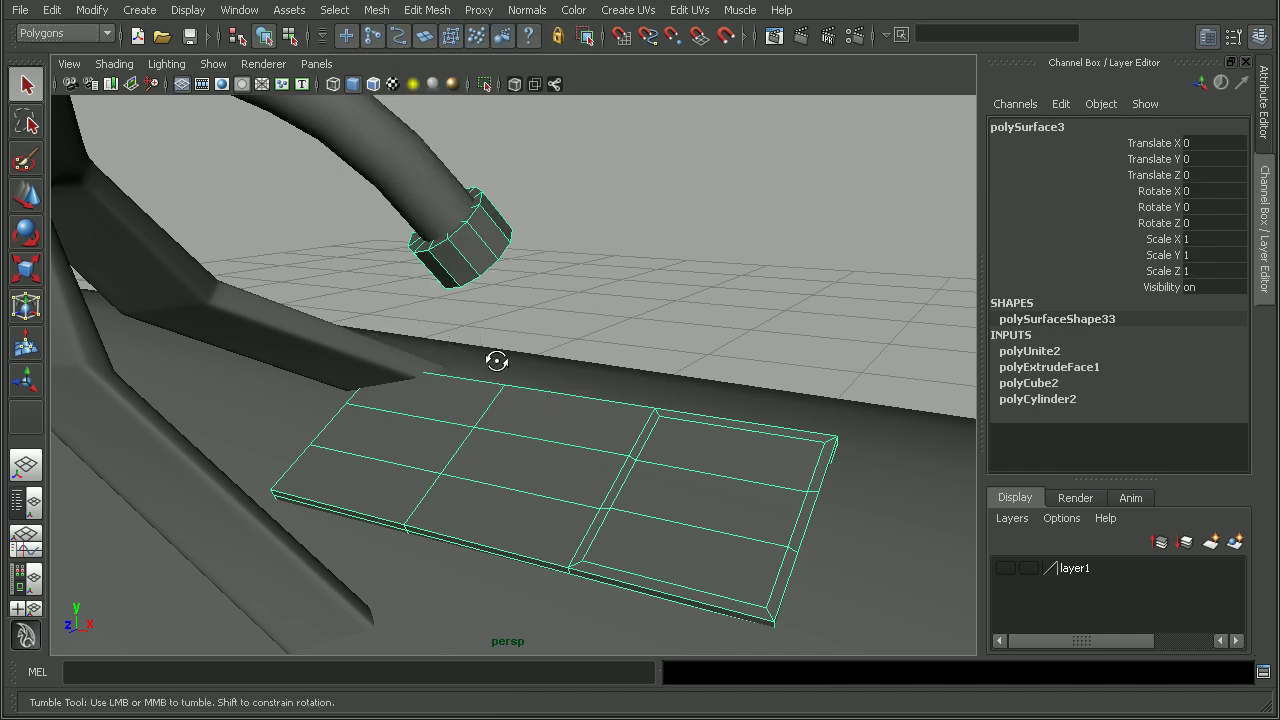
- Delete the construction history of the combined plate-and-cap mesh
{"action": "left_click_drag", "start_coordinate": [497, 360], "coordinate": [498, 340], "text": "alt"}
{"action": "left_click", "coordinate": [508, 216]}
{"action": "left_click", "coordinate": [463, 166]}
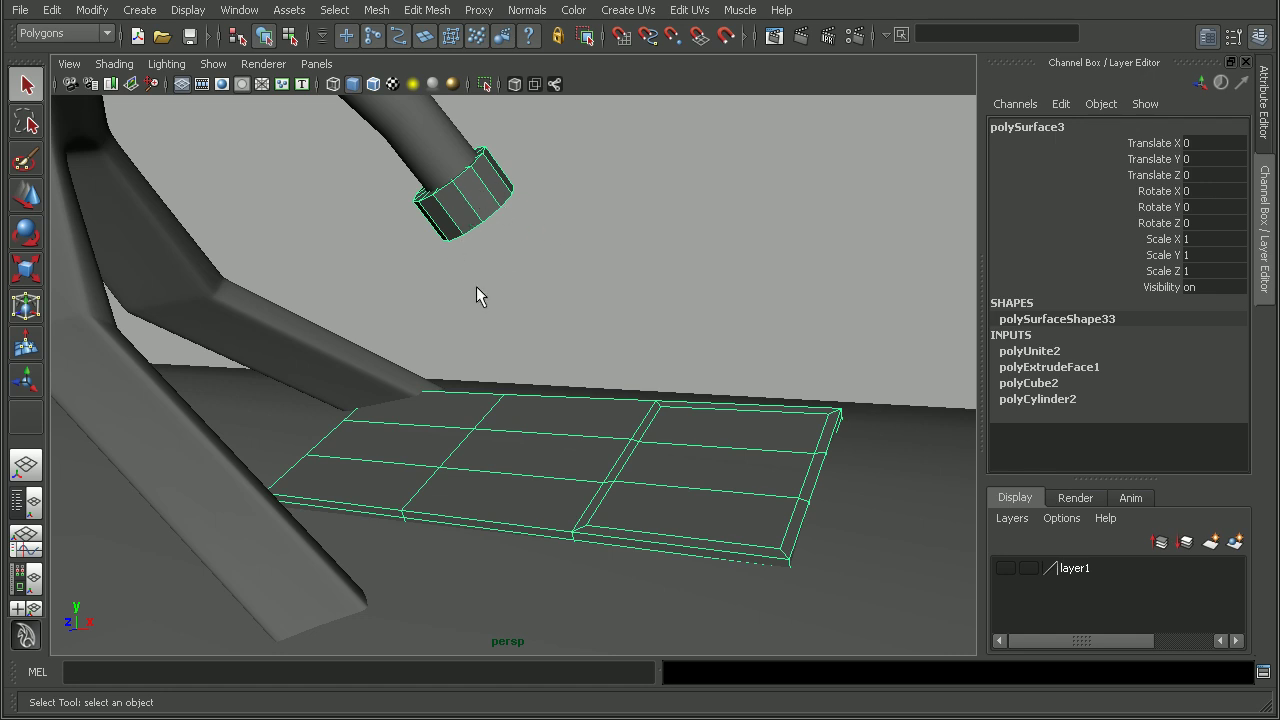
{"action": "left_click_drag", "start_coordinate": [477, 288], "coordinate": [571, 256], "text": "alt"}
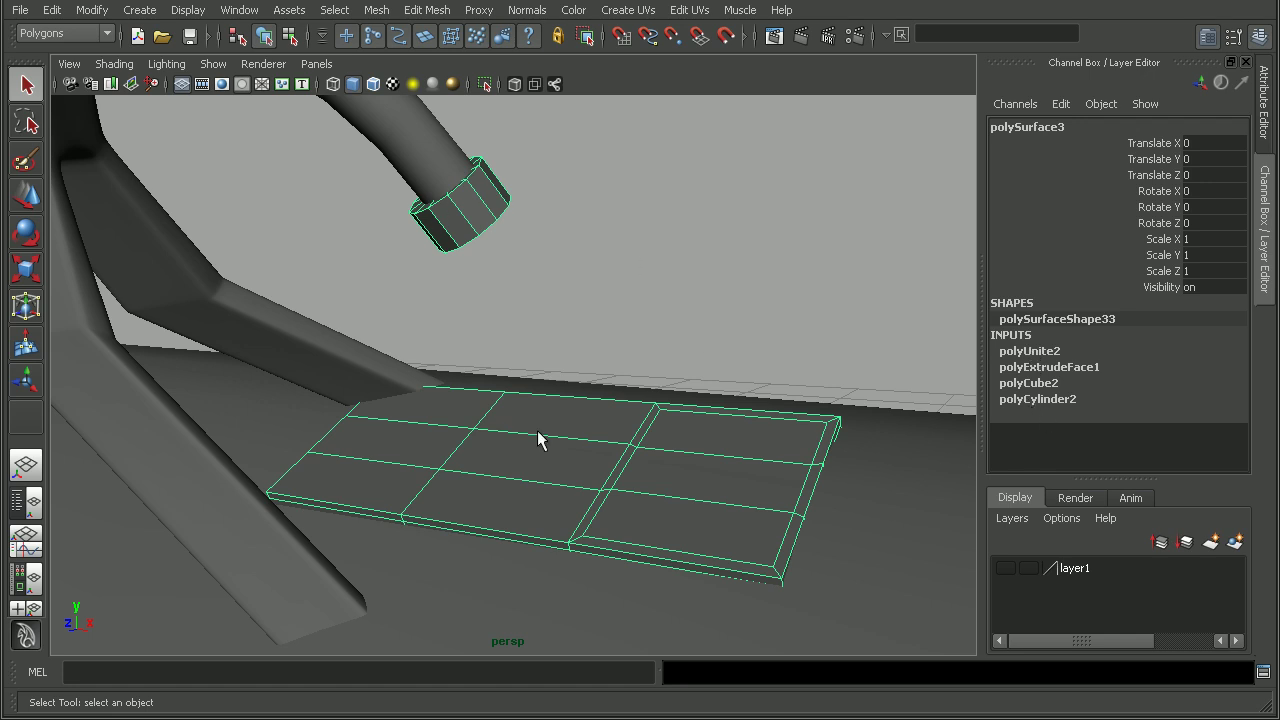
{"action": "left_click", "coordinate": [51, 9]}
{"action": "mouse_move", "coordinate": [100, 226]}
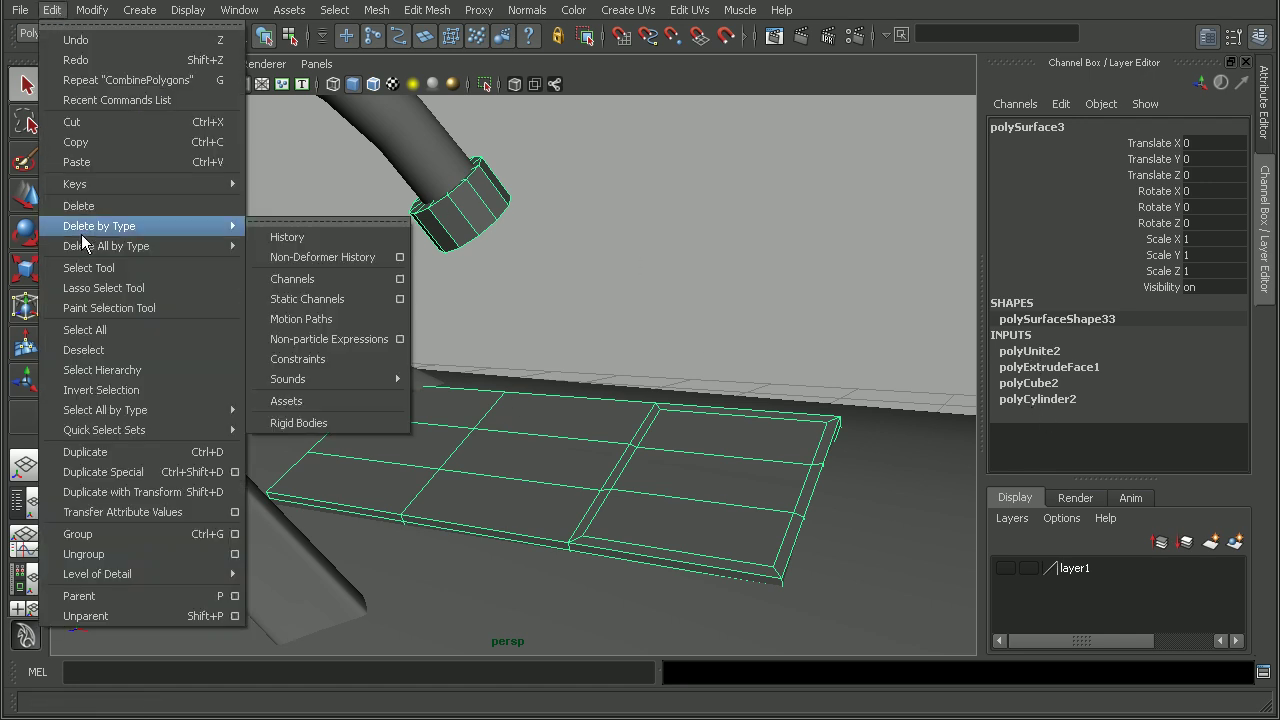
{"action": "left_click", "coordinate": [326, 238]}
- Select the three inset top faces at the plate's end farthest from the bracket legs
{"action": "left_click_drag", "start_coordinate": [349, 248], "coordinate": [567, 356], "text": "alt"}
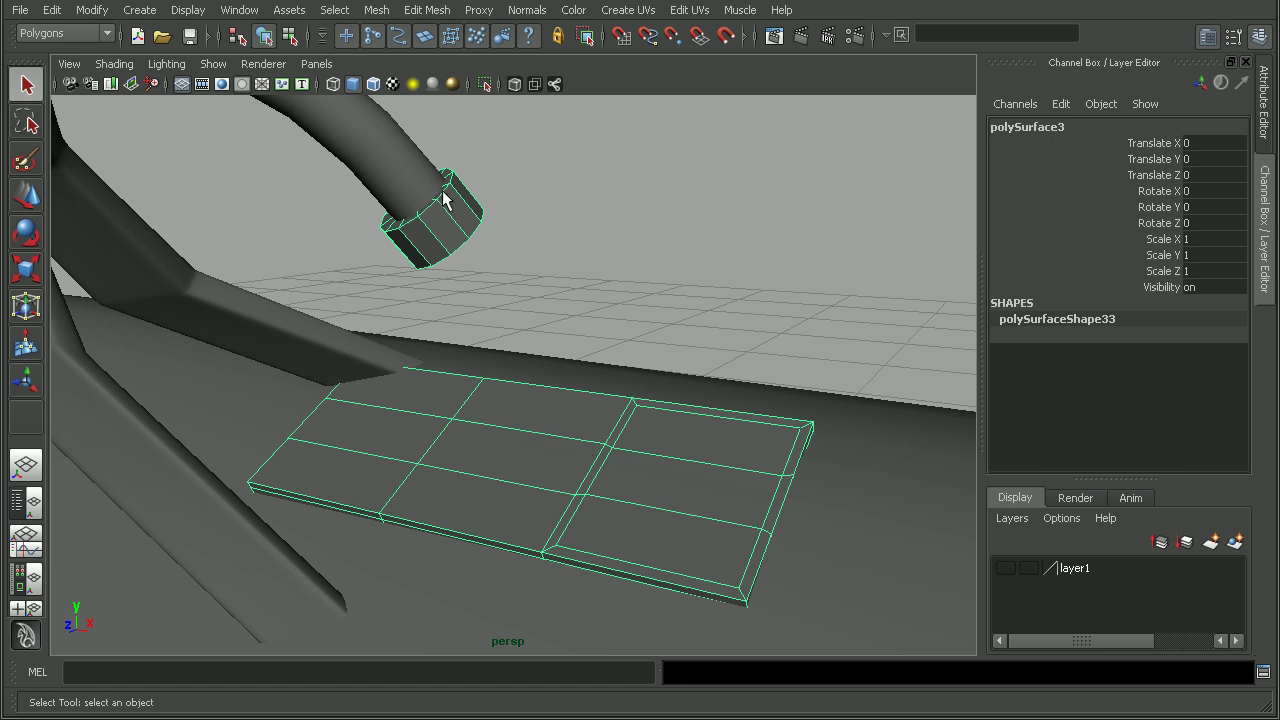
{"action": "left_click_drag", "start_coordinate": [486, 257], "coordinate": [503, 283], "text": "alt"}
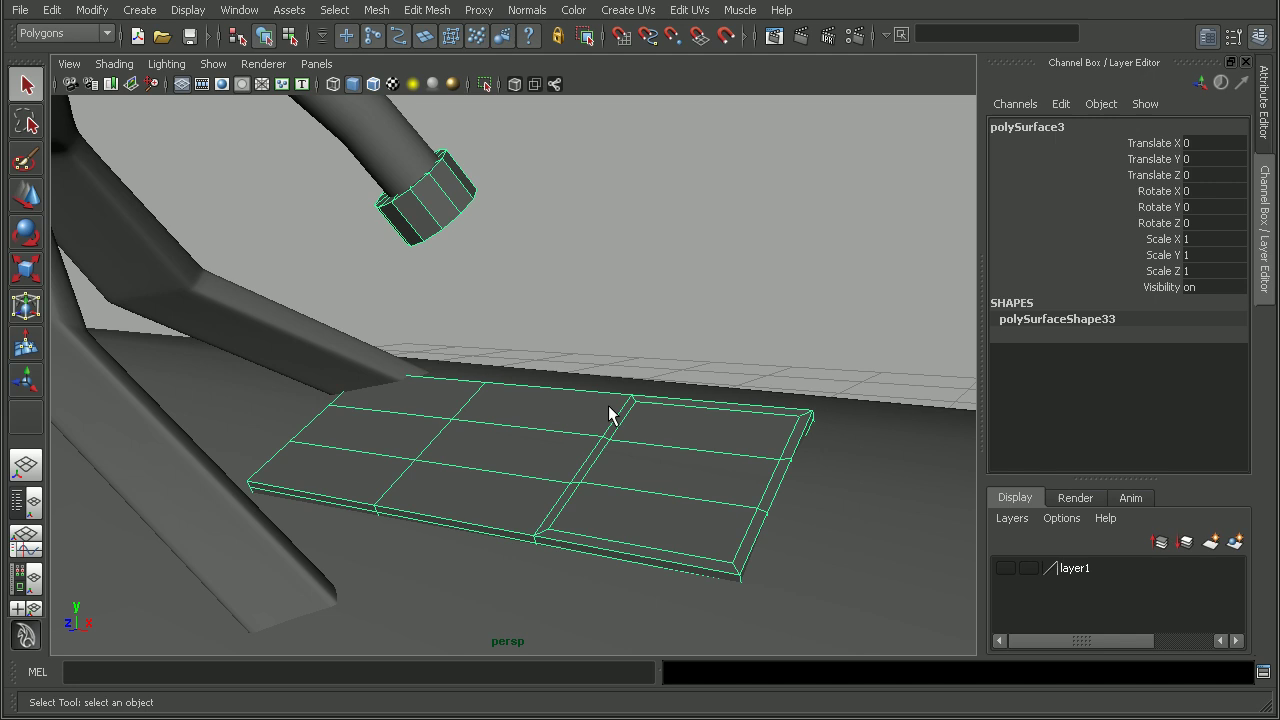
{"action": "right_click_drag", "start_coordinate": [609, 414], "coordinate": [612, 491]}
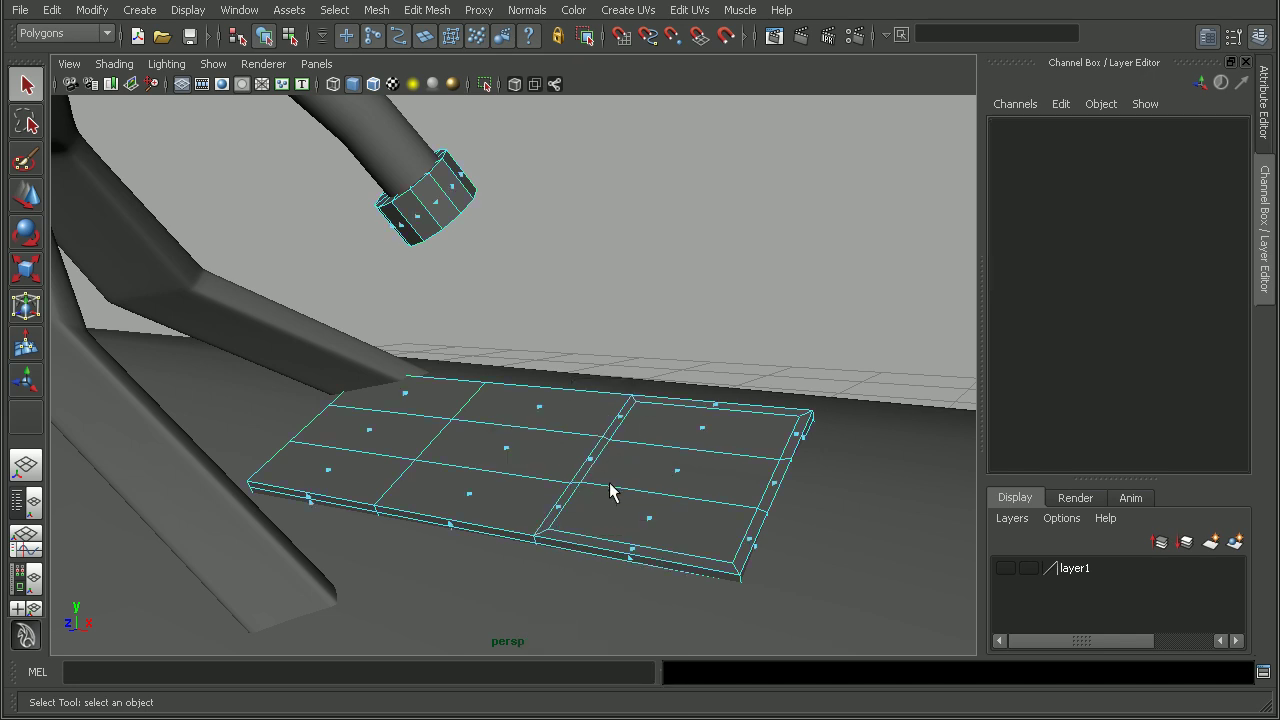
{"action": "left_click", "coordinate": [651, 522]}
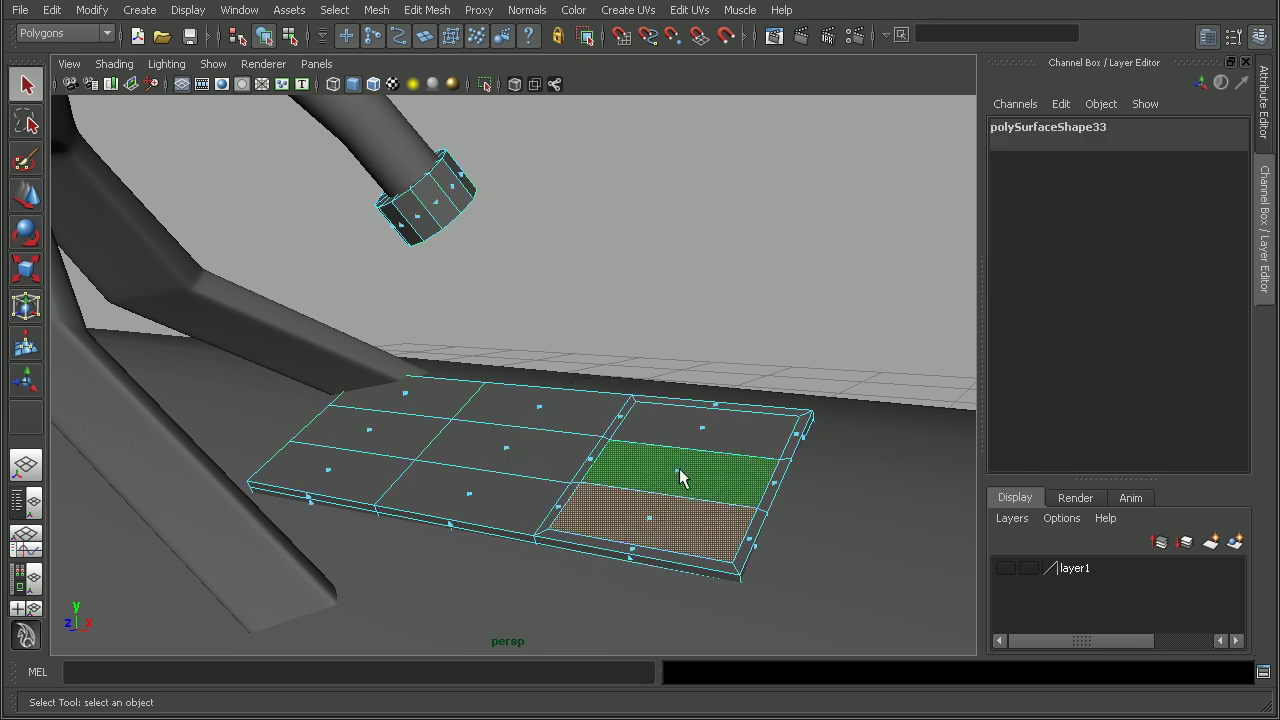
{"action": "left_click", "coordinate": [680, 478], "text": "shift"}
{"action": "left_click", "coordinate": [700, 445], "text": "shift"}
{"action": "left_click_drag", "start_coordinate": [700, 447], "coordinate": [557, 457], "text": "alt"}
- Add three adjacent side faces of the cap to the selection and try to bridge them with the plate's faces
{"action": "scroll", "coordinate": [520, 434], "scroll_direction": "up", "scroll_amount": 6}
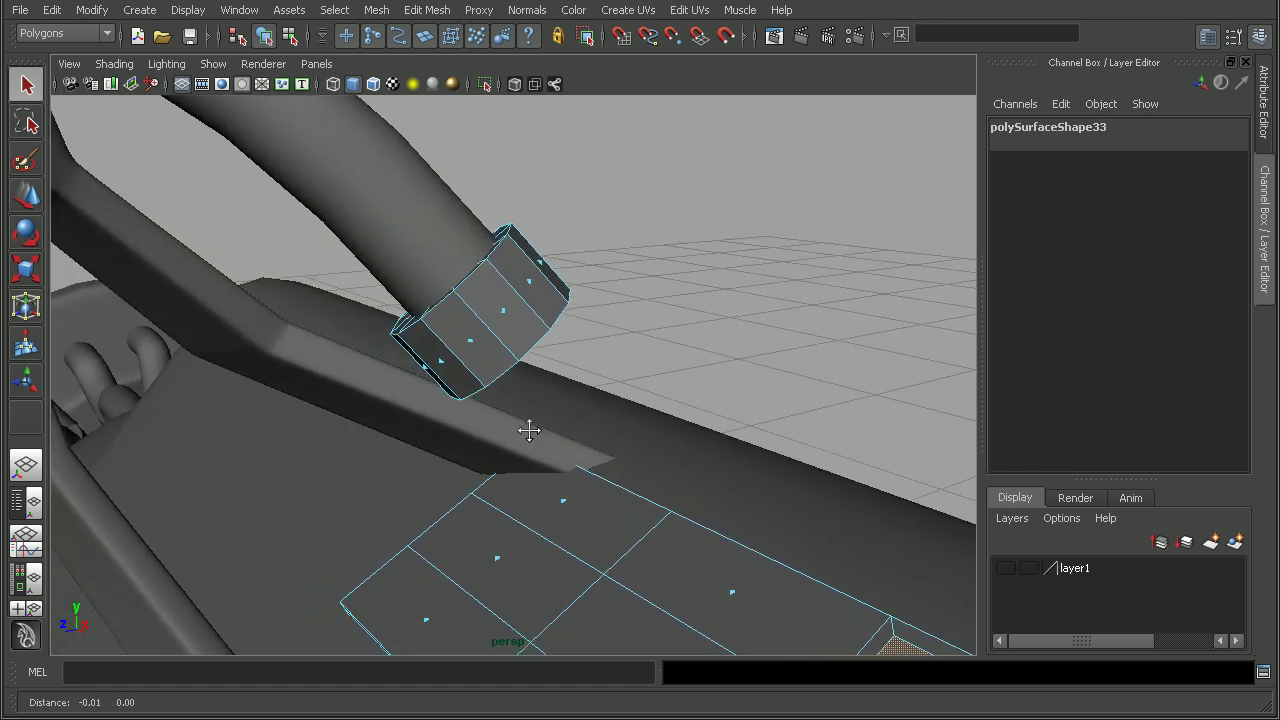
{"action": "middle_click_drag", "start_coordinate": [529, 430], "coordinate": [547, 431], "text": "alt"}
{"action": "right_click_drag", "start_coordinate": [547, 431], "coordinate": [606, 434], "text": "alt"}
{"action": "left_click_drag", "start_coordinate": [606, 434], "coordinate": [592, 436], "text": "alt"}
{"action": "left_click", "coordinate": [420, 354], "text": "shift"}
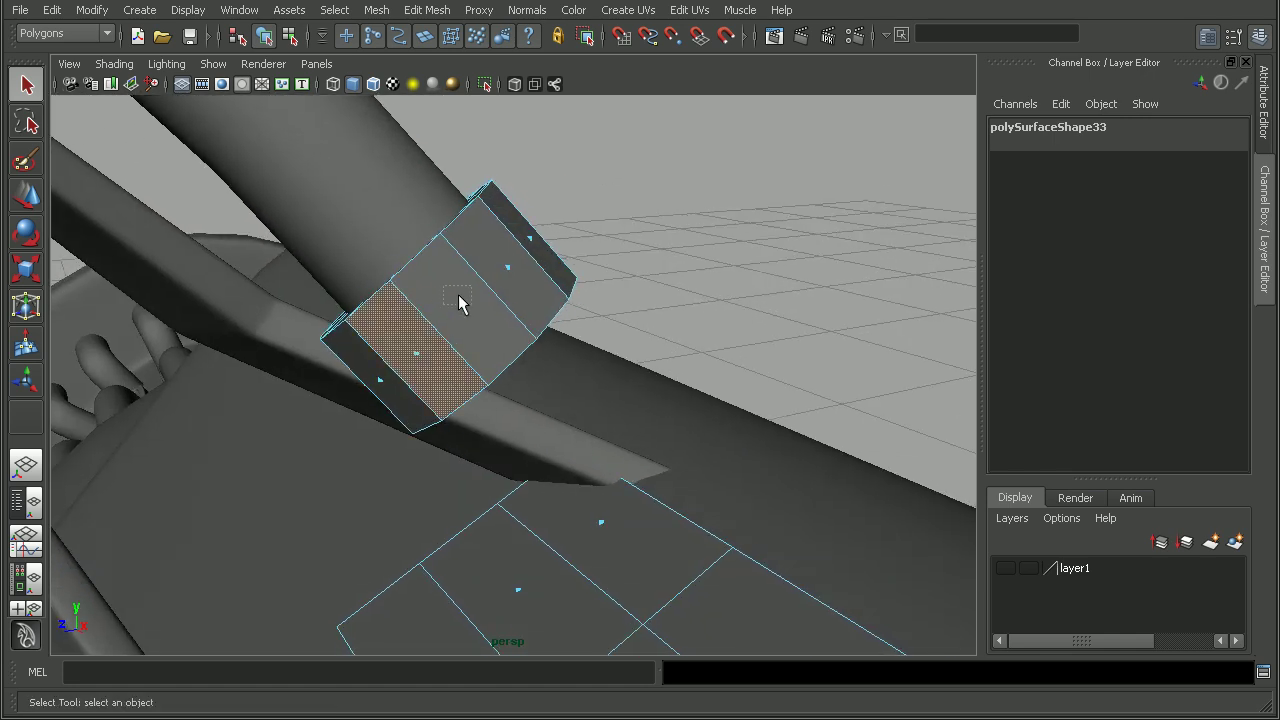
{"action": "left_click", "coordinate": [460, 302], "text": "shift"}
{"action": "left_click", "coordinate": [493, 253], "text": "shift"}
{"action": "left_click_drag", "start_coordinate": [531, 317], "coordinate": [485, 343], "text": "alt"}
{"action": "right_click_drag", "start_coordinate": [485, 343], "coordinate": [411, 337], "text": "alt"}
{"action": "left_click_drag", "start_coordinate": [411, 337], "coordinate": [566, 429], "text": "alt"}
{"action": "middle_click_drag", "start_coordinate": [590, 435], "coordinate": [527, 356], "text": "alt"}
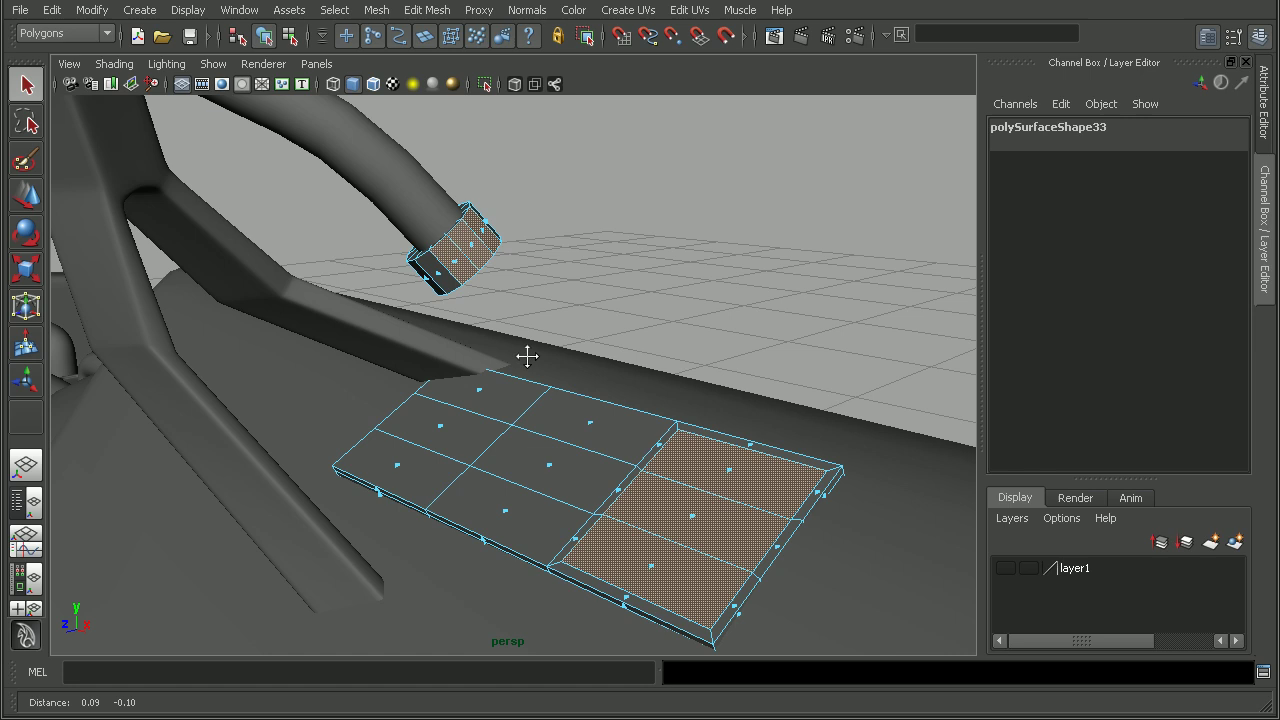
{"action": "left_click", "coordinate": [426, 11]}
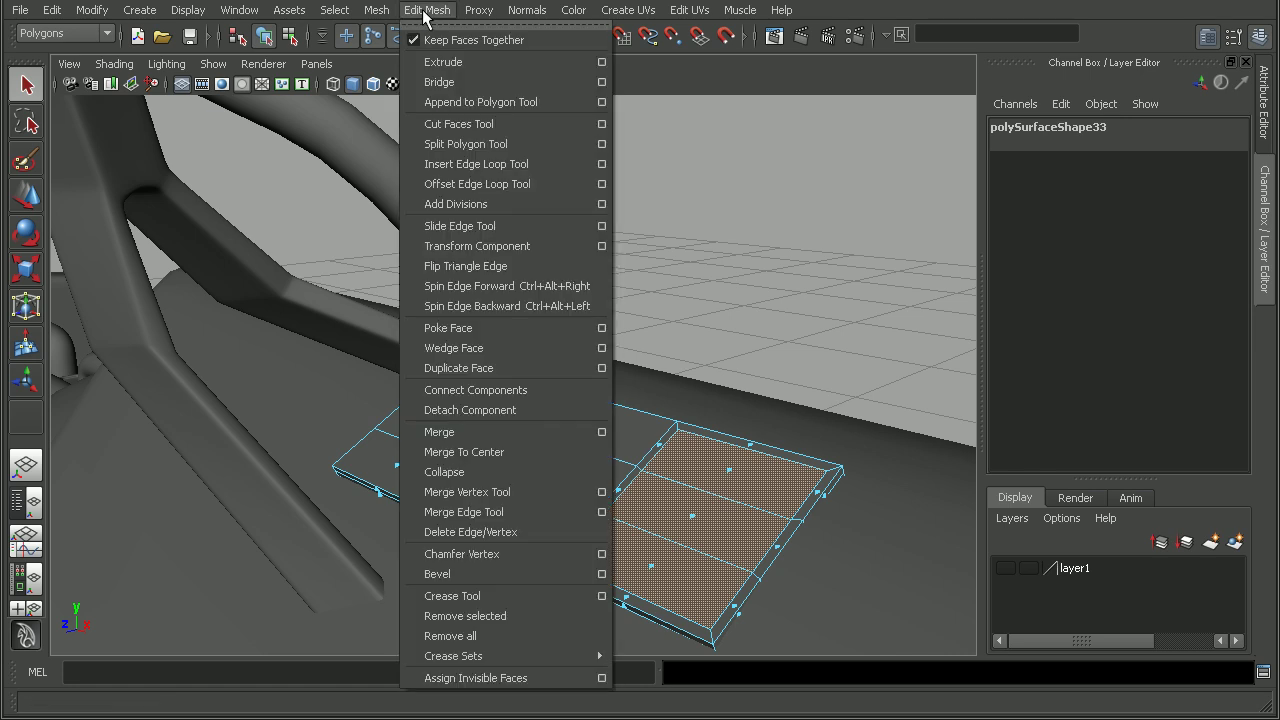
{"action": "left_click", "coordinate": [490, 86]}
{"action": "mouse_move", "coordinate": [557, 229]}
{"action": "middle_mouse_down", "text": "alt"}
{"action": "mouse_move", "coordinate": [483, 176]}
{"action": "mouse_move", "coordinate": [559, 236]}
{"action": "middle_mouse_up", "text": "alt"}
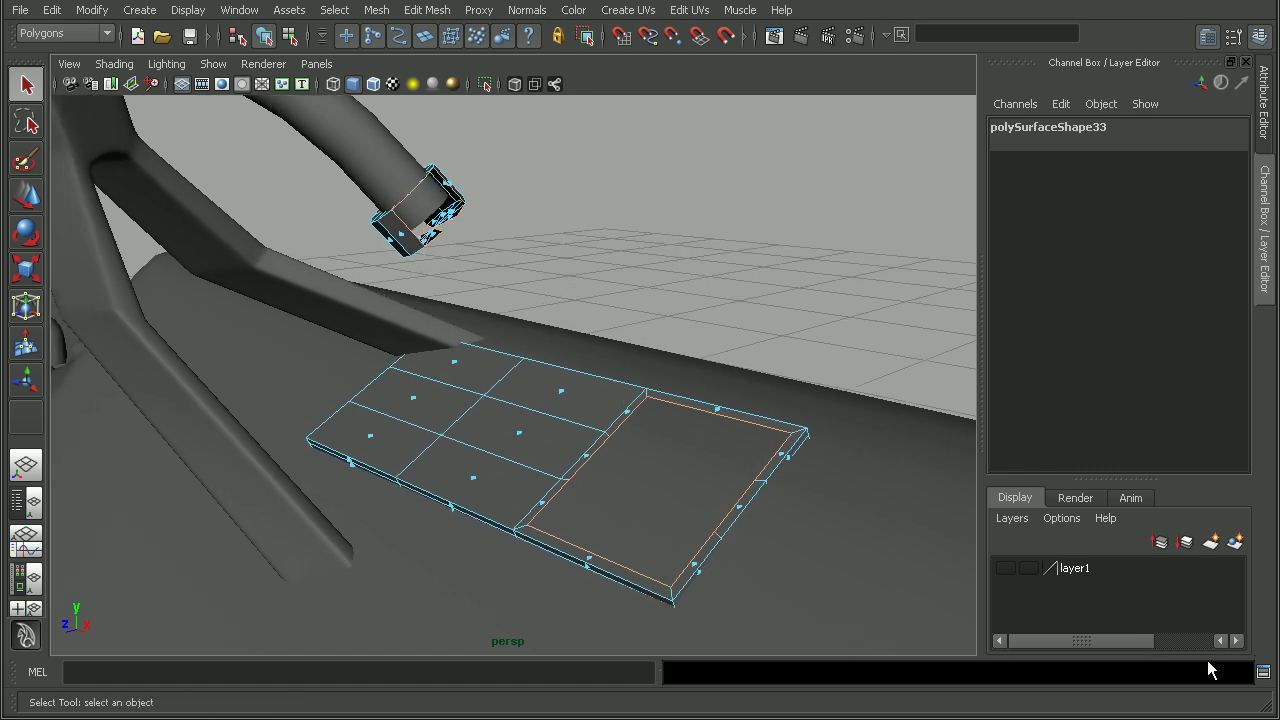
- Highlight the bridge command's error line in the Script Editor to read it, and close the editor
{"action": "left_click", "coordinate": [1262, 672]}
{"action": "left_click_drag", "start_coordinate": [423, 62], "coordinate": [576, 29]}
{"action": "left_click_drag", "start_coordinate": [1073, 334], "coordinate": [120, 336]}
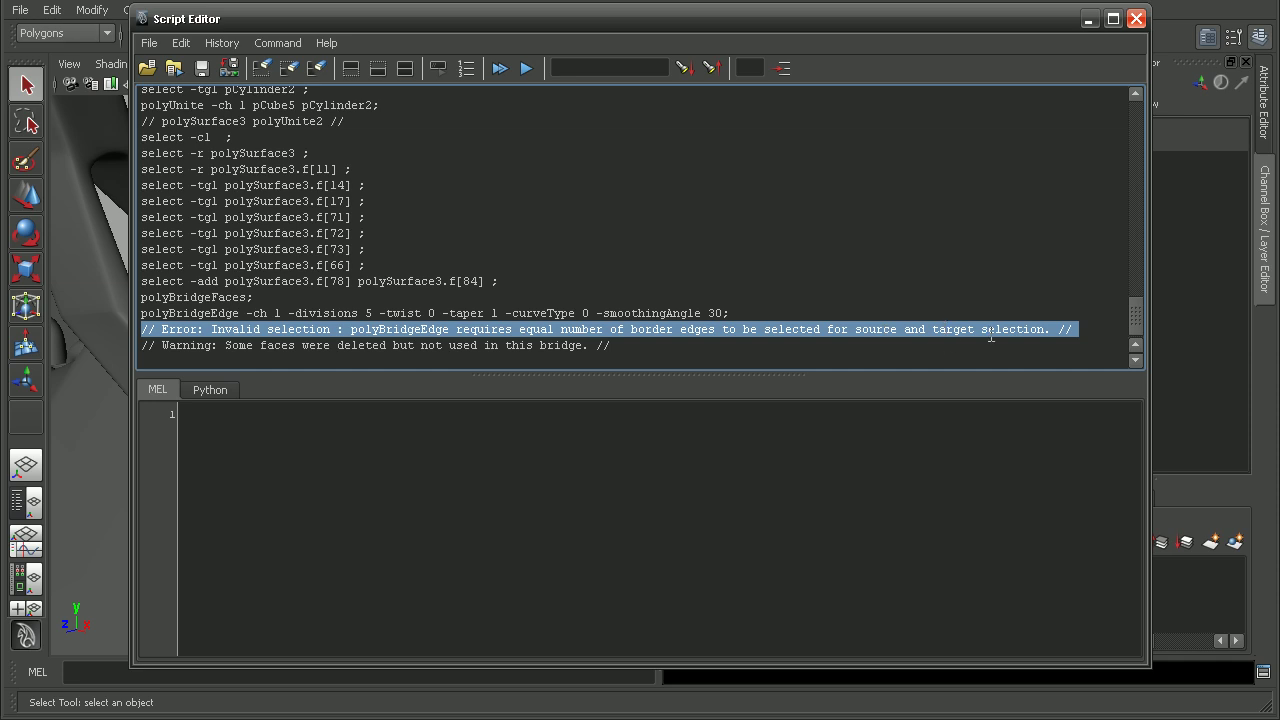
{"action": "left_click", "coordinate": [1136, 18]}
- Examine the border edges around the openings in the plate and the cap after the bridge attempt
{"action": "middle_click_drag", "start_coordinate": [655, 428], "coordinate": [651, 423], "text": "alt"}
{"action": "left_click_drag", "start_coordinate": [651, 423], "coordinate": [711, 386], "text": "alt"}
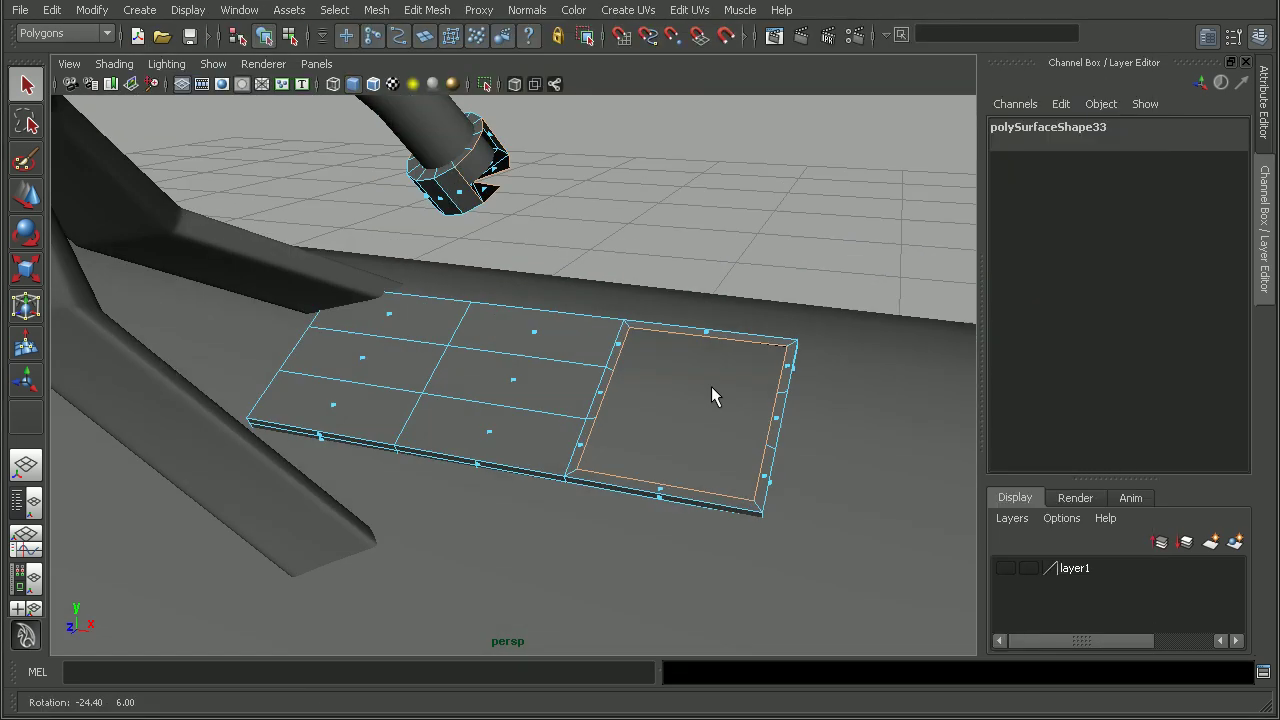
{"action": "middle_click_drag", "start_coordinate": [686, 388], "coordinate": [684, 415], "text": "alt"}
{"action": "left_click_drag", "start_coordinate": [684, 415], "coordinate": [656, 400], "text": "alt"}
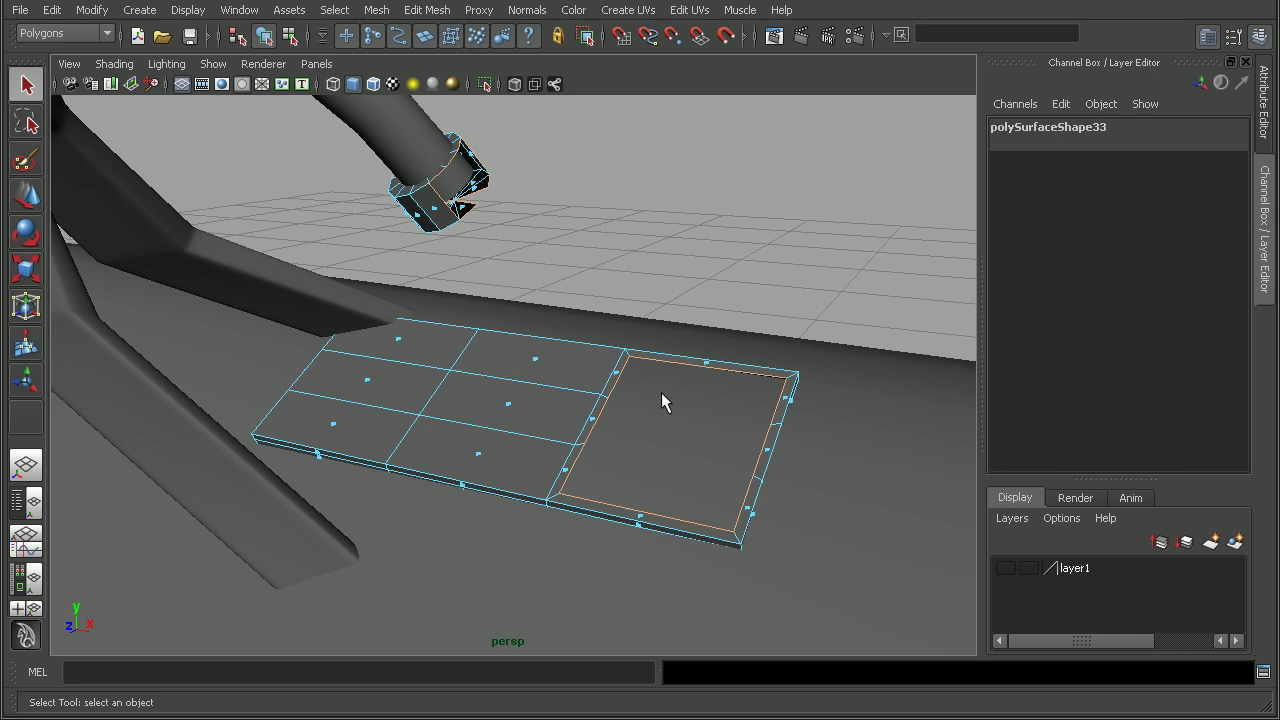
{"action": "left_click_drag", "start_coordinate": [680, 366], "coordinate": [641, 310], "text": "alt"}
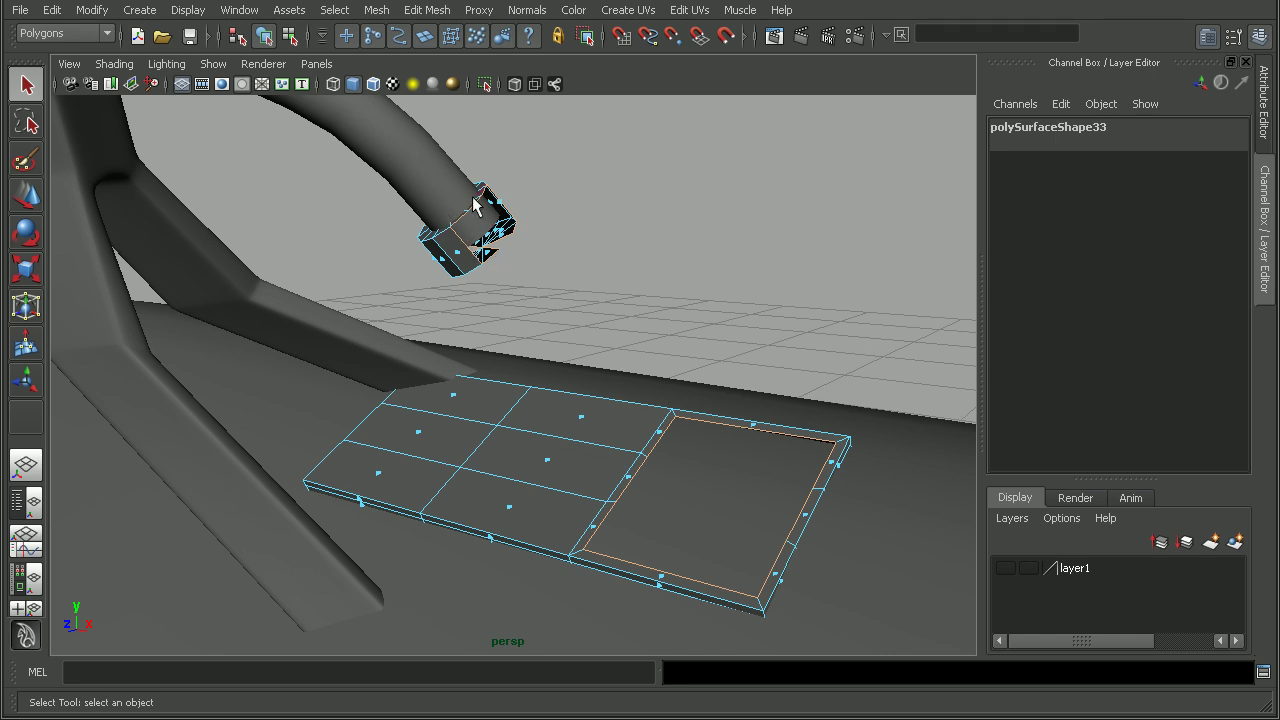
{"action": "middle_click_drag", "start_coordinate": [645, 388], "coordinate": [607, 351], "text": "alt"}
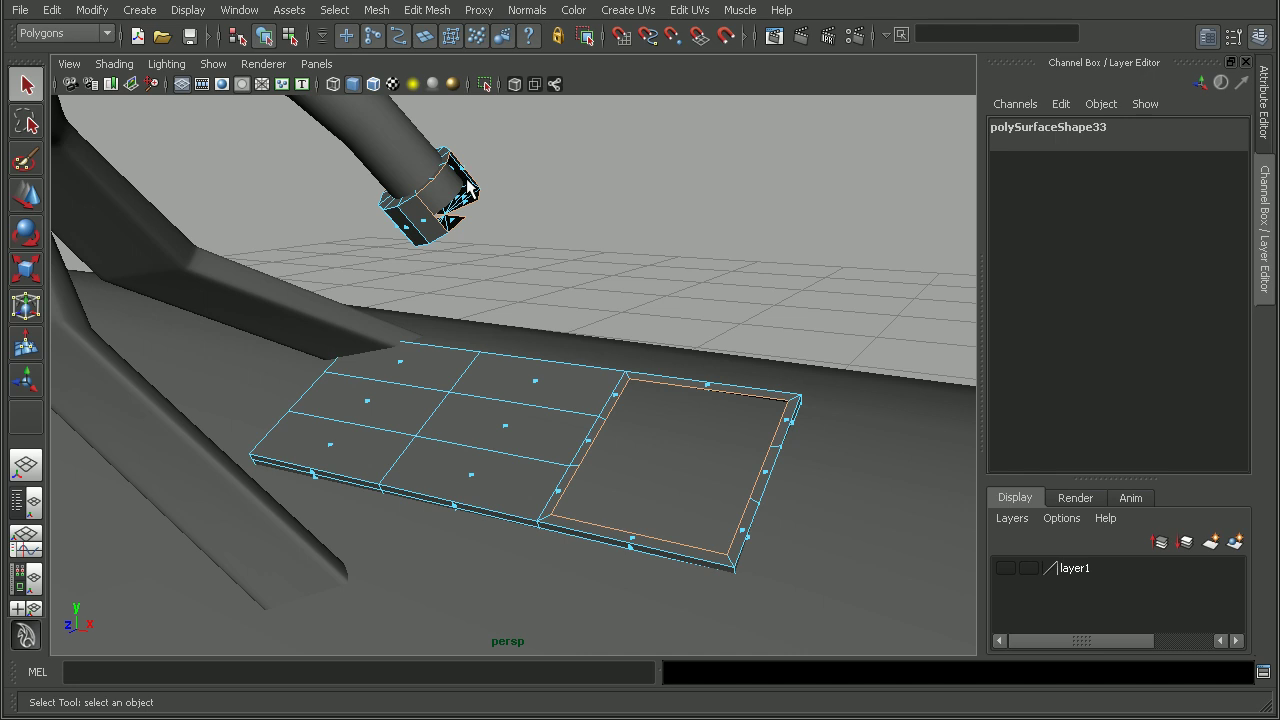
{"action": "middle_click_drag", "start_coordinate": [485, 208], "coordinate": [561, 281], "text": "alt"}
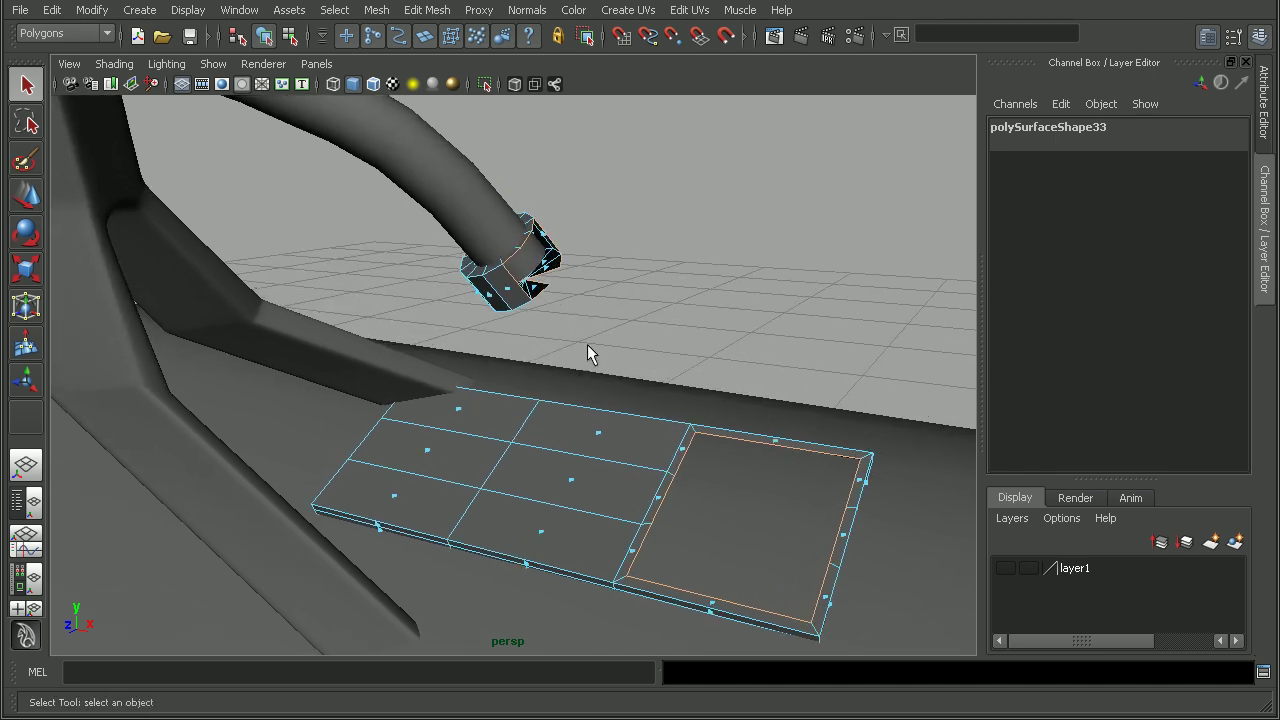
{"action": "left_click_drag", "start_coordinate": [587, 344], "coordinate": [567, 340], "text": "alt"}
{"action": "left_click_drag", "start_coordinate": [676, 365], "coordinate": [636, 350], "text": "alt"}
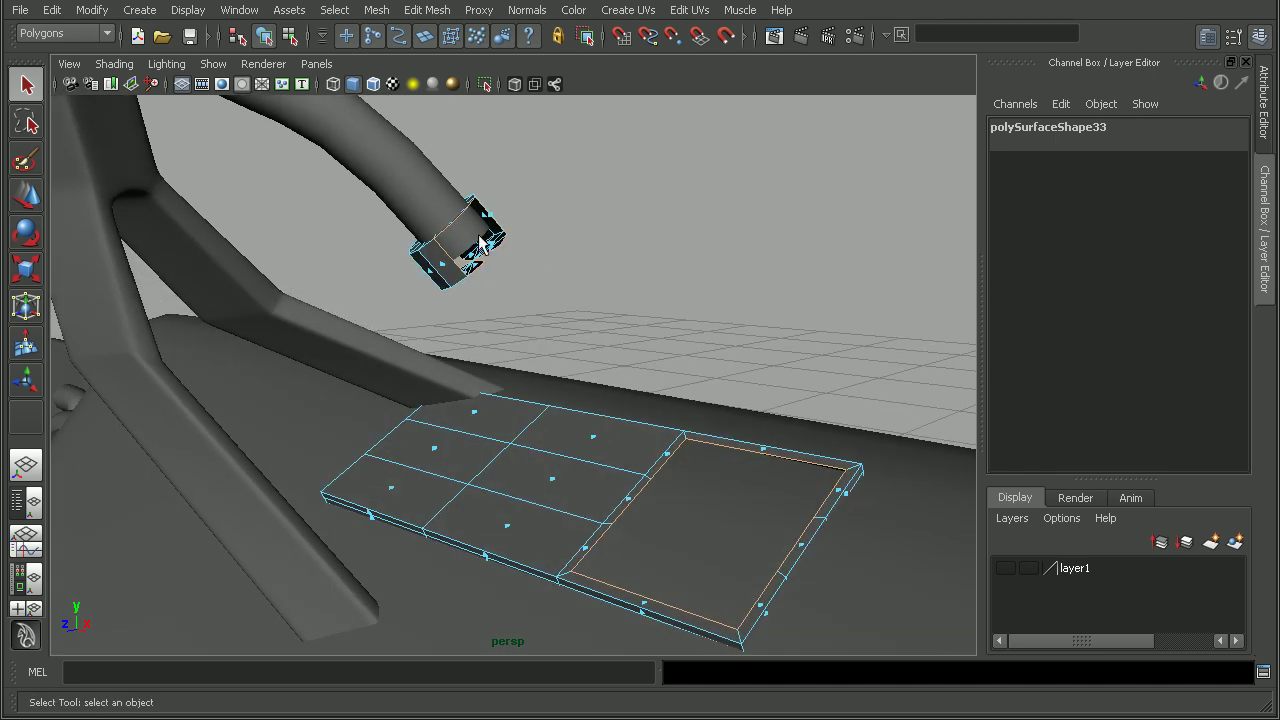
- Inspect the cap's opened side up close from several angles, comparing its border edges with the plate's opening
{"action": "middle_click_drag", "start_coordinate": [528, 249], "coordinate": [560, 280], "text": "alt"}
{"action": "right_click_drag", "start_coordinate": [560, 280], "coordinate": [611, 258], "text": "alt"}
{"action": "left_click_drag", "start_coordinate": [611, 258], "coordinate": [530, 304], "text": "alt"}
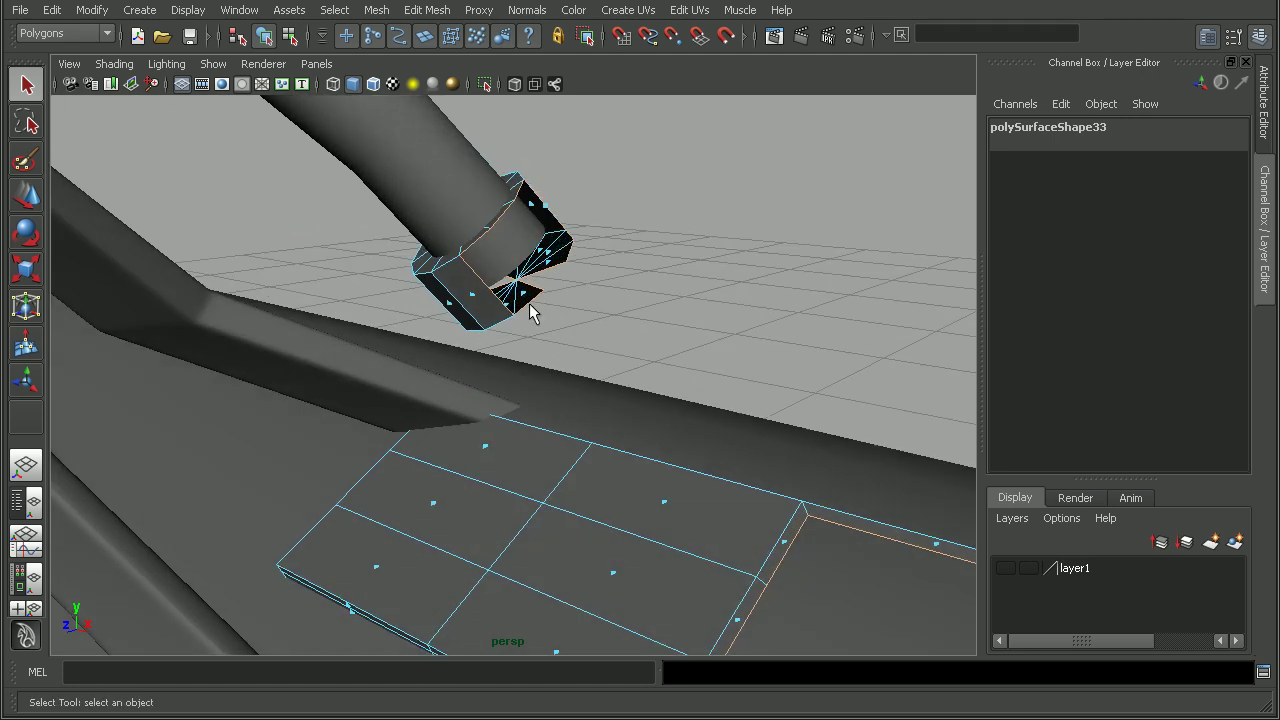
{"action": "left_click_drag", "start_coordinate": [576, 257], "coordinate": [580, 309], "text": "alt"}
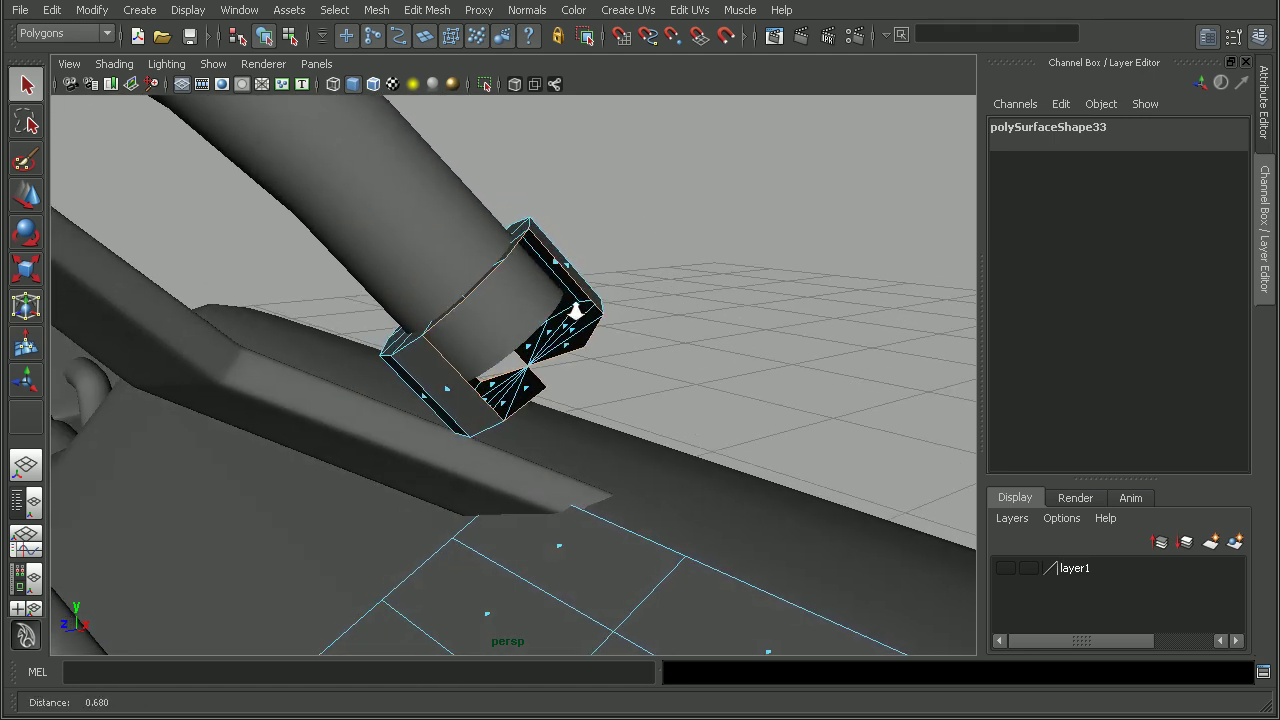
{"action": "mouse_move", "coordinate": [580, 309]}
{"action": "right_mouse_down", "text": "alt"}
{"action": "mouse_move", "coordinate": [620, 302]}
{"action": "mouse_move", "coordinate": [586, 297]}
{"action": "right_mouse_up", "text": "alt"}
{"action": "left_click_drag", "start_coordinate": [553, 283], "coordinate": [750, 306], "text": "alt"}
{"action": "middle_click_drag", "start_coordinate": [750, 306], "coordinate": [626, 282], "text": "alt"}
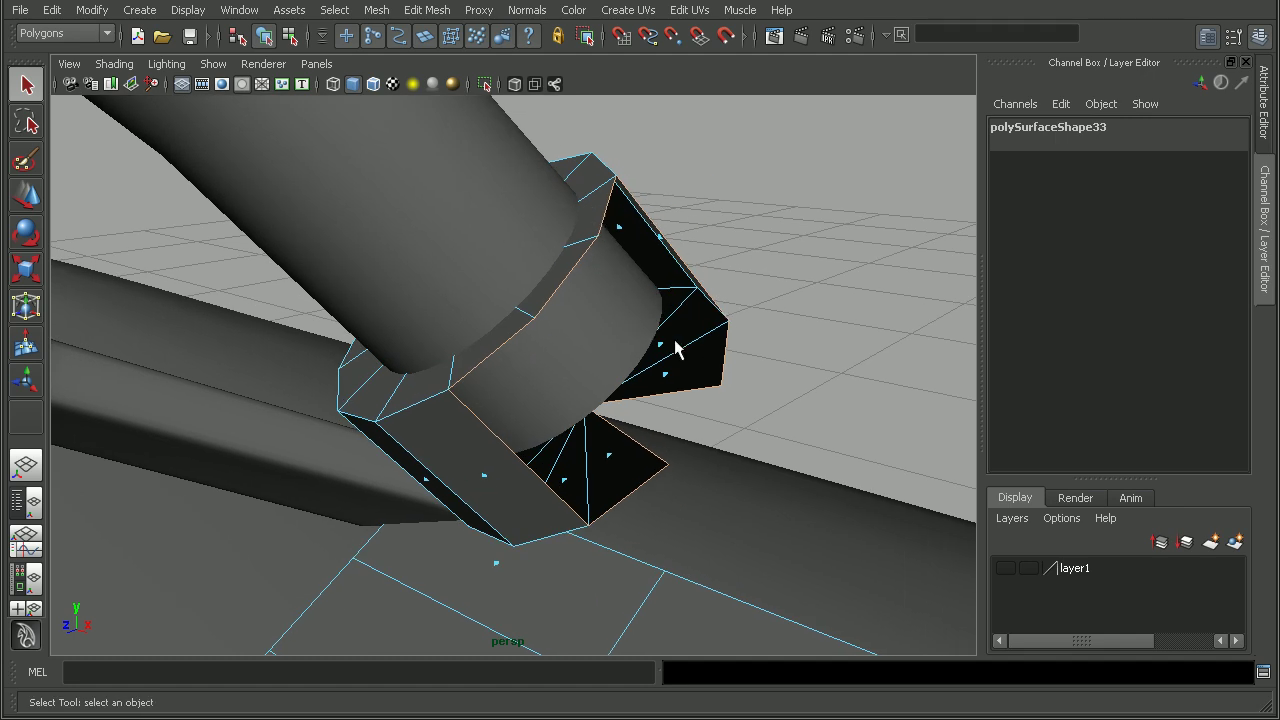
{"action": "left_click_drag", "start_coordinate": [676, 348], "coordinate": [474, 431], "text": "alt"}
{"action": "middle_click_drag", "start_coordinate": [474, 431], "coordinate": [620, 346], "text": "alt"}
{"action": "left_click_drag", "start_coordinate": [620, 346], "coordinate": [466, 326], "text": "alt"}
{"action": "middle_click_drag", "start_coordinate": [680, 440], "coordinate": [563, 331], "text": "alt"}
{"action": "right_click_drag", "start_coordinate": [563, 331], "coordinate": [600, 333], "text": "alt"}
{"action": "left_click_drag", "start_coordinate": [596, 335], "coordinate": [601, 287], "text": "alt"}
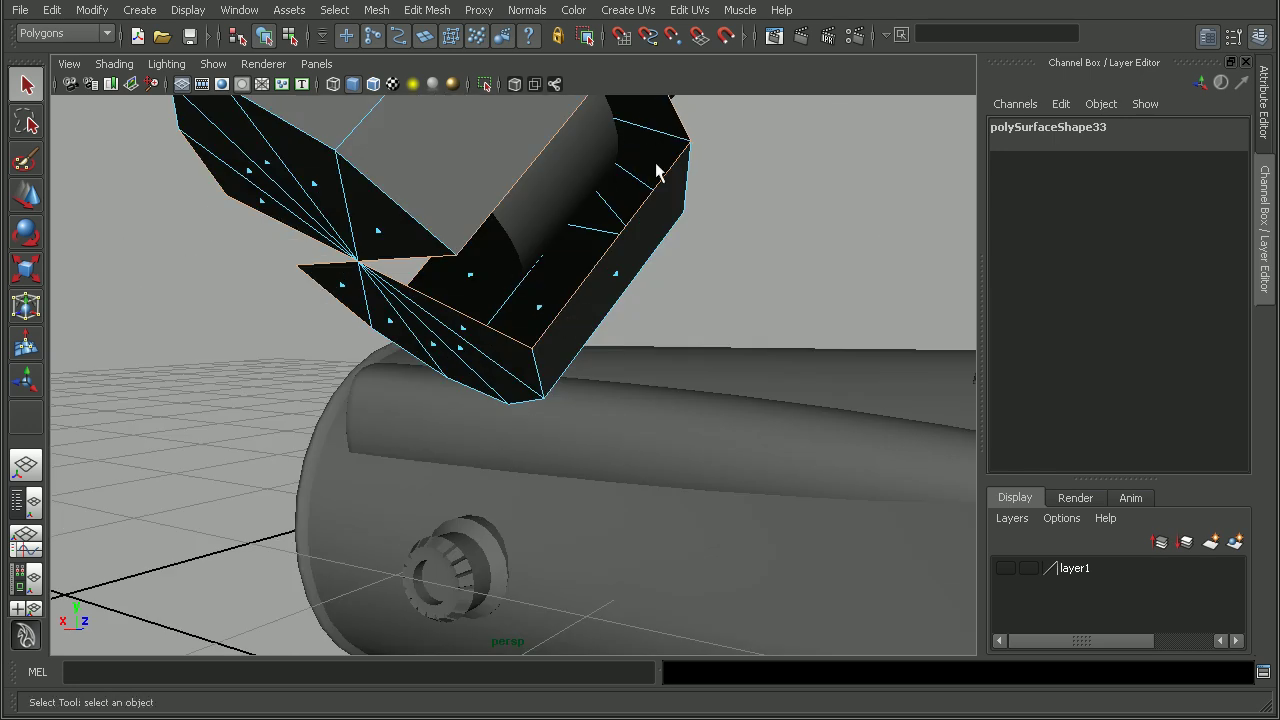
{"action": "left_click_drag", "start_coordinate": [314, 246], "coordinate": [757, 274], "text": "alt"}
{"action": "right_click_drag", "start_coordinate": [757, 274], "coordinate": [602, 285], "text": "alt"}
{"action": "left_click_drag", "start_coordinate": [602, 285], "coordinate": [832, 308], "text": "alt"}
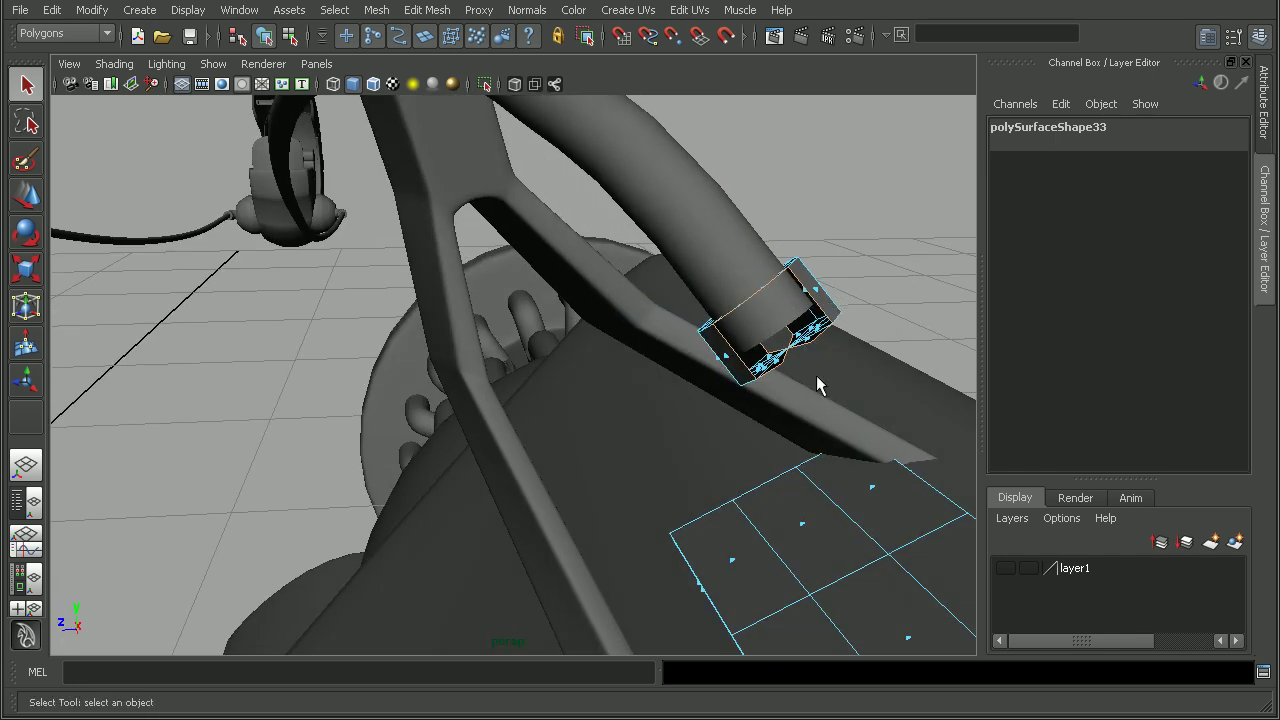
- Delete the combined plate-and-cap mesh and make layer1 visible
{"action": "middle_click_drag", "start_coordinate": [808, 375], "coordinate": [741, 329], "text": "alt"}
{"action": "left_click_drag", "start_coordinate": [741, 329], "coordinate": [775, 271], "text": "alt"}
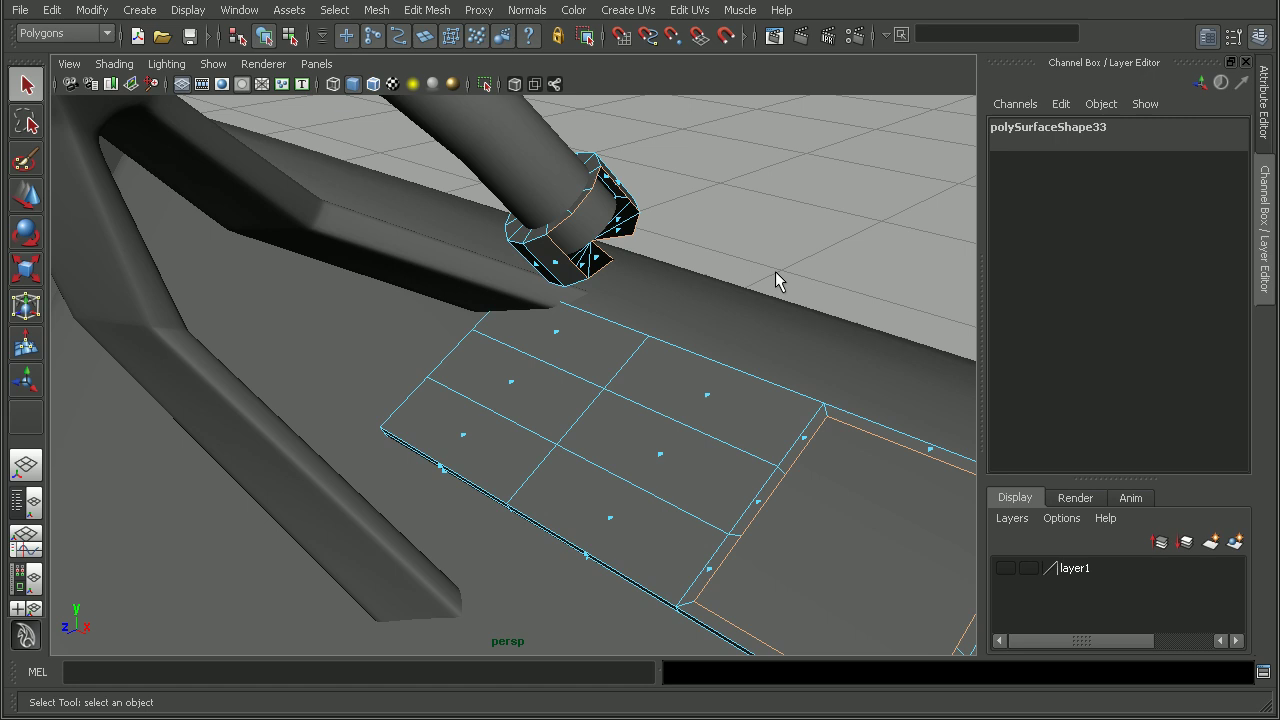
{"action": "middle_click_drag", "start_coordinate": [817, 458], "coordinate": [808, 425], "text": "alt"}
{"action": "right_click_drag", "start_coordinate": [808, 425], "coordinate": [508, 287], "text": "alt"}
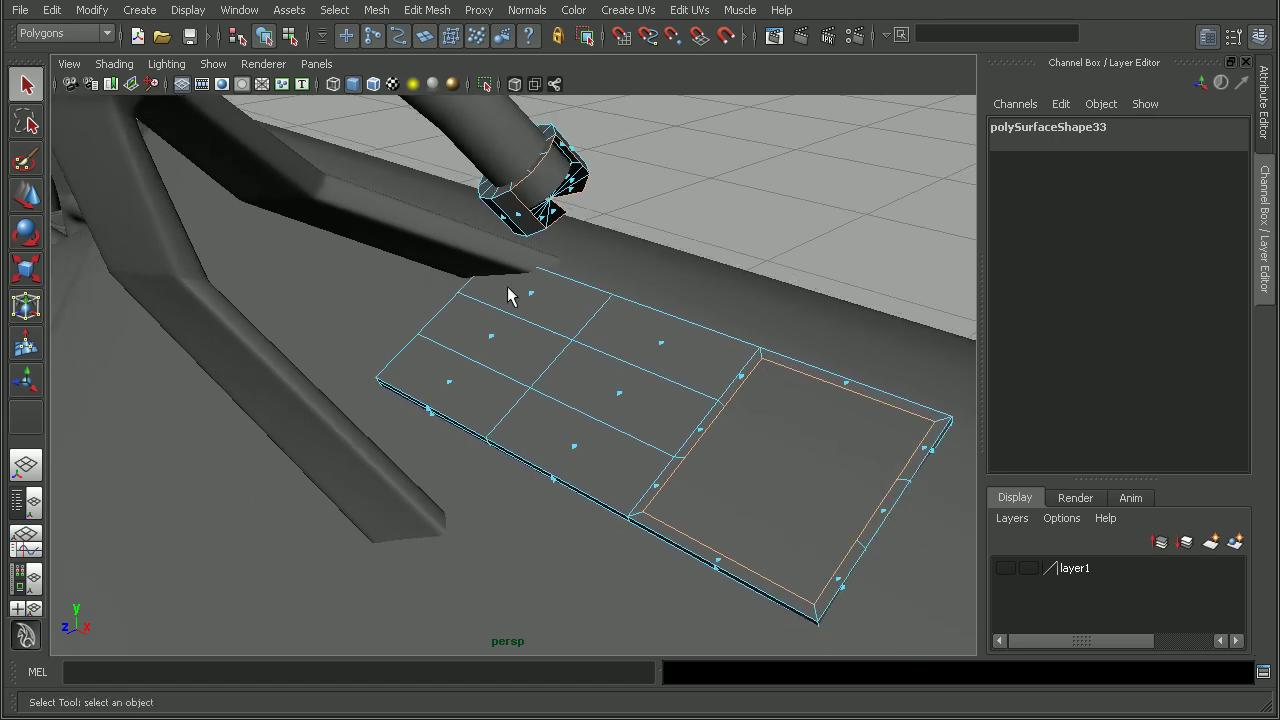
{"action": "key", "text": "F8"}
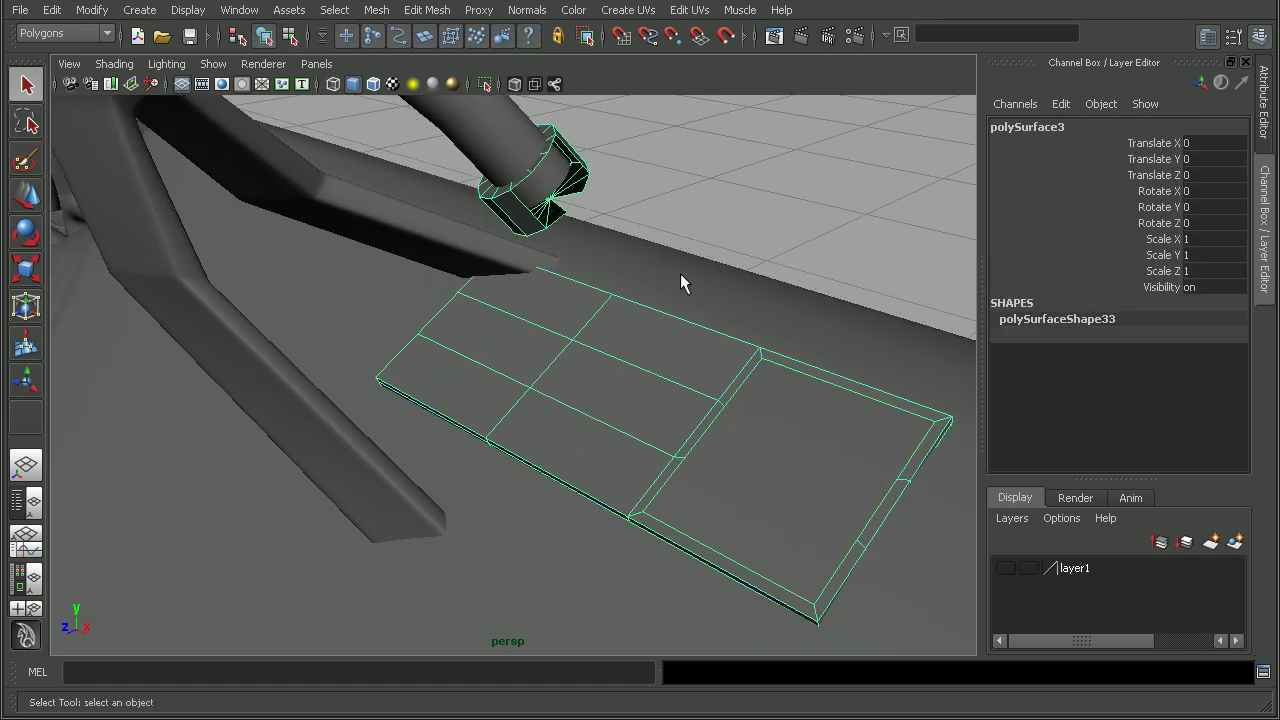
{"action": "key", "text": "Delete"}
{"action": "left_click", "coordinate": [1003, 568]}
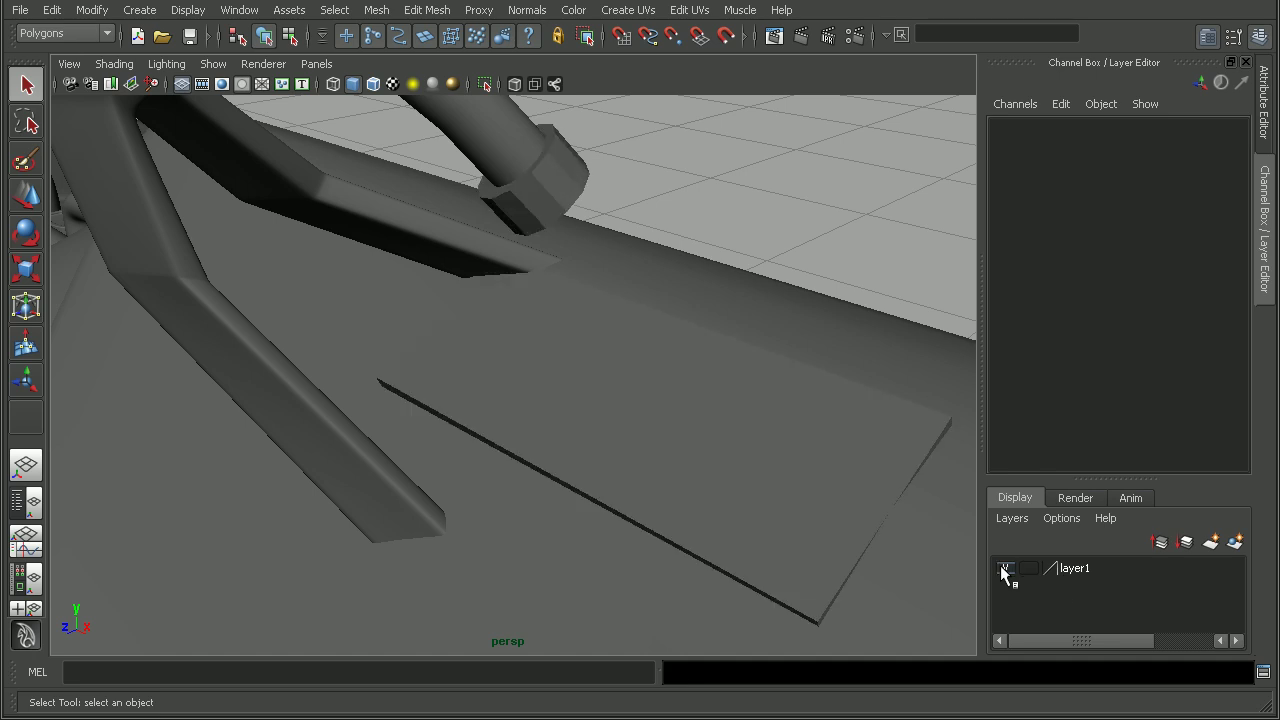
- Select the restored mesh that combines the flat plate and the tube's end cap
{"action": "middle_click_drag", "start_coordinate": [820, 478], "coordinate": [690, 395], "text": "alt"}
{"action": "left_click_drag", "start_coordinate": [690, 395], "coordinate": [712, 388], "text": "alt"}
{"action": "left_click", "coordinate": [712, 388]}
{"action": "middle_click_drag", "start_coordinate": [716, 388], "coordinate": [860, 500], "text": "alt"}
{"action": "left_click_drag", "start_coordinate": [860, 500], "coordinate": [854, 454], "text": "alt"}
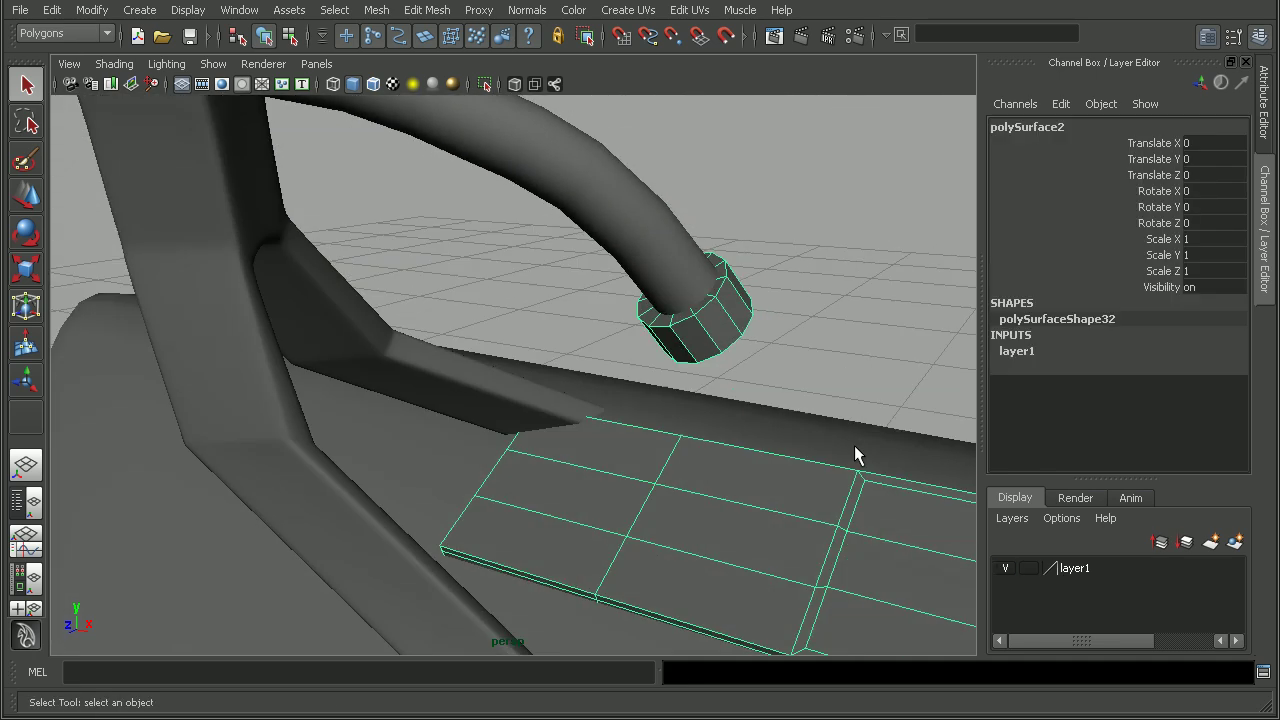
{"action": "middle_click_drag", "start_coordinate": [854, 454], "coordinate": [759, 393], "text": "alt"}
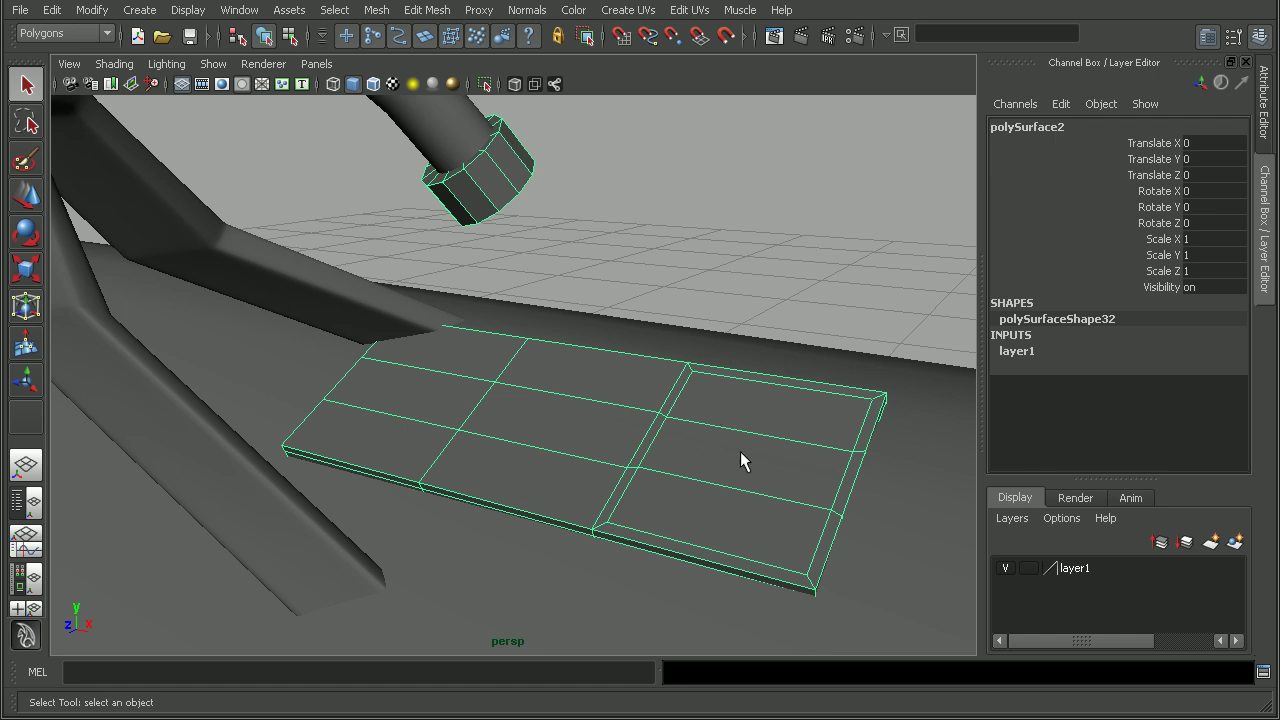
{"action": "left_click_drag", "start_coordinate": [740, 451], "coordinate": [758, 446], "text": "alt"}
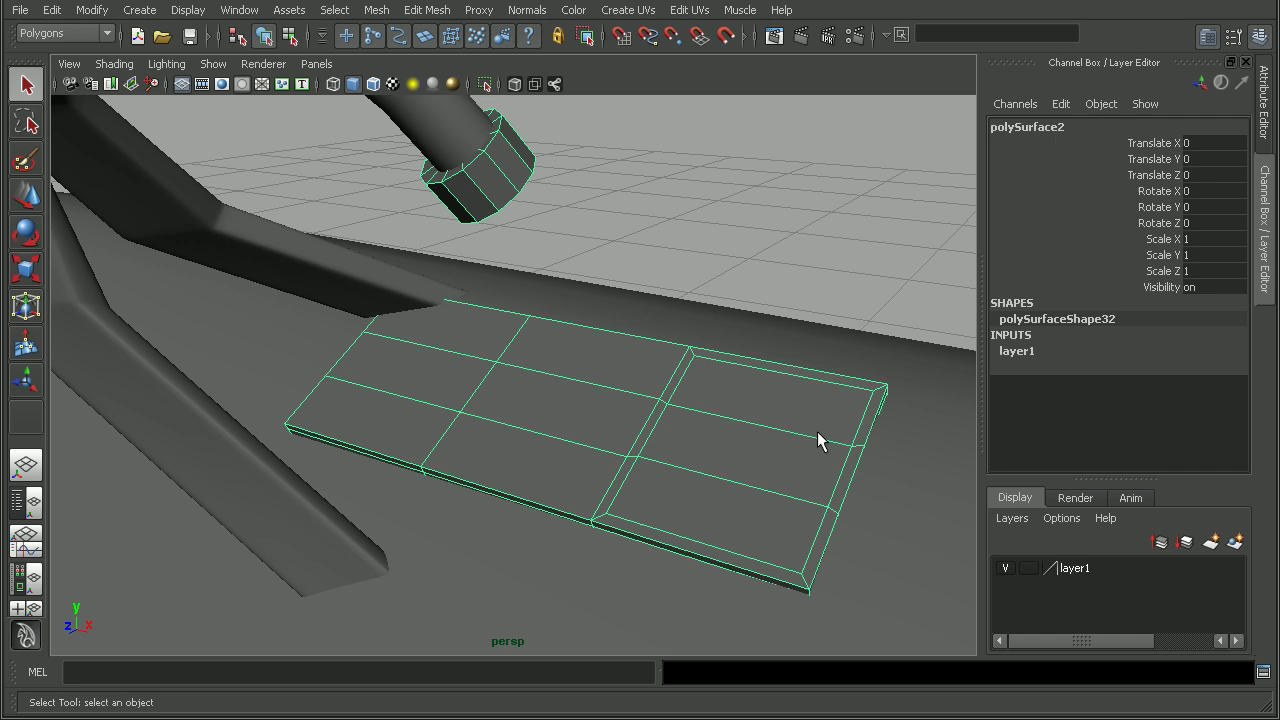
- Switch the mesh to face selection and select the three large inner faces within the inset border at the plate's end
{"action": "right_click_drag", "start_coordinate": [709, 376], "coordinate": [712, 424]}
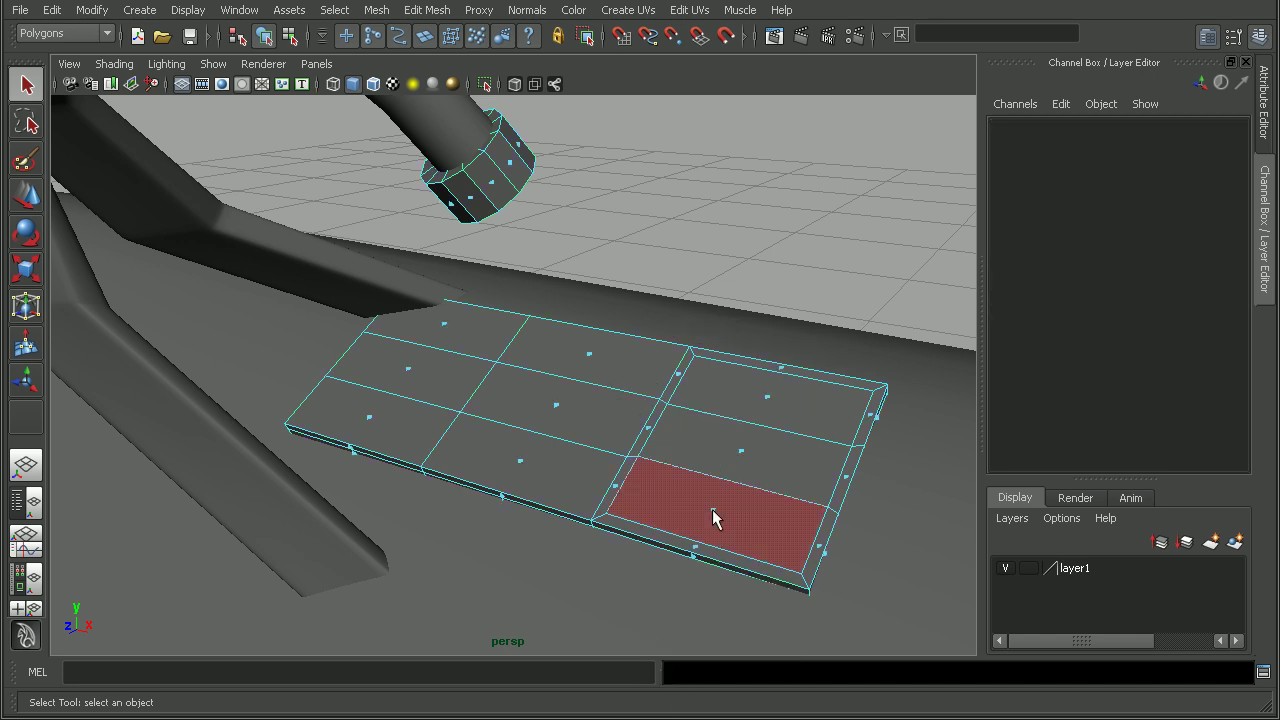
{"action": "left_click", "coordinate": [712, 515]}
{"action": "left_click", "coordinate": [745, 455], "text": "shift"}
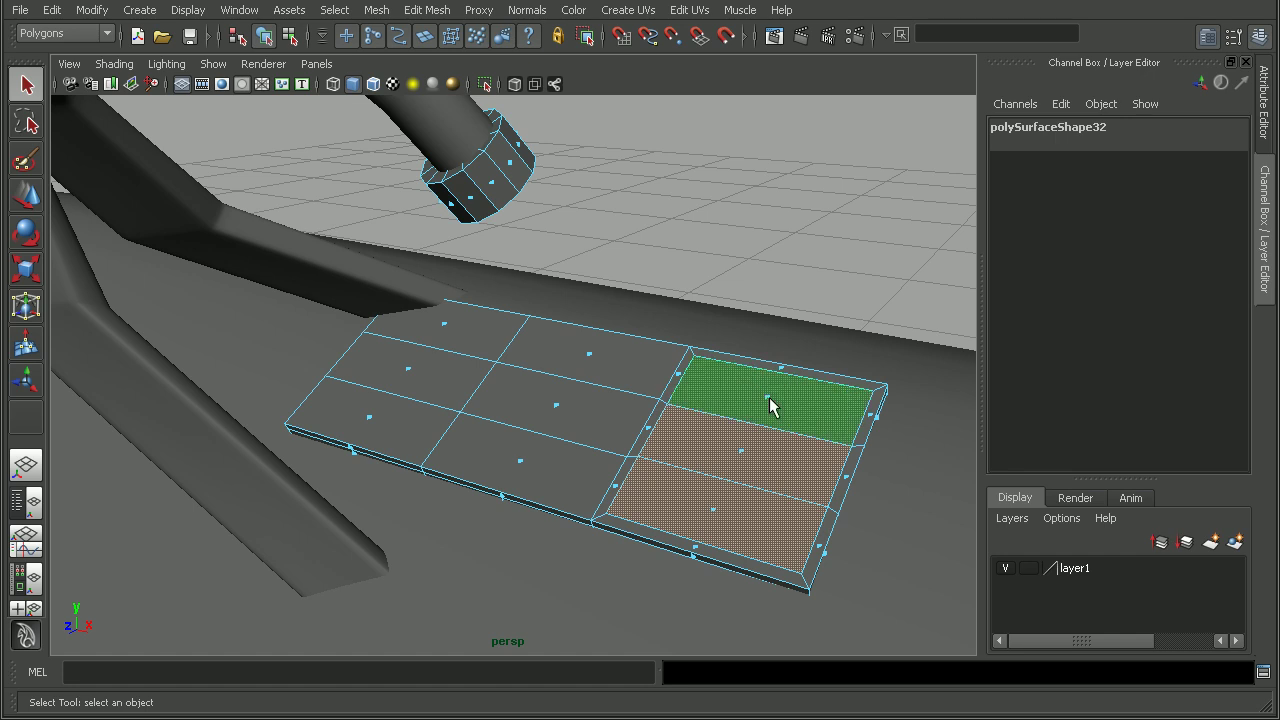
{"action": "left_click", "coordinate": [770, 405], "text": "shift"}
- Add three adjacent side faces of the tube's end cap to the face selection
{"action": "left_click_drag", "start_coordinate": [740, 457], "coordinate": [737, 423], "text": "alt"}
{"action": "left_click_drag", "start_coordinate": [651, 471], "coordinate": [537, 325], "text": "alt"}
{"action": "left_click", "coordinate": [557, 355]}
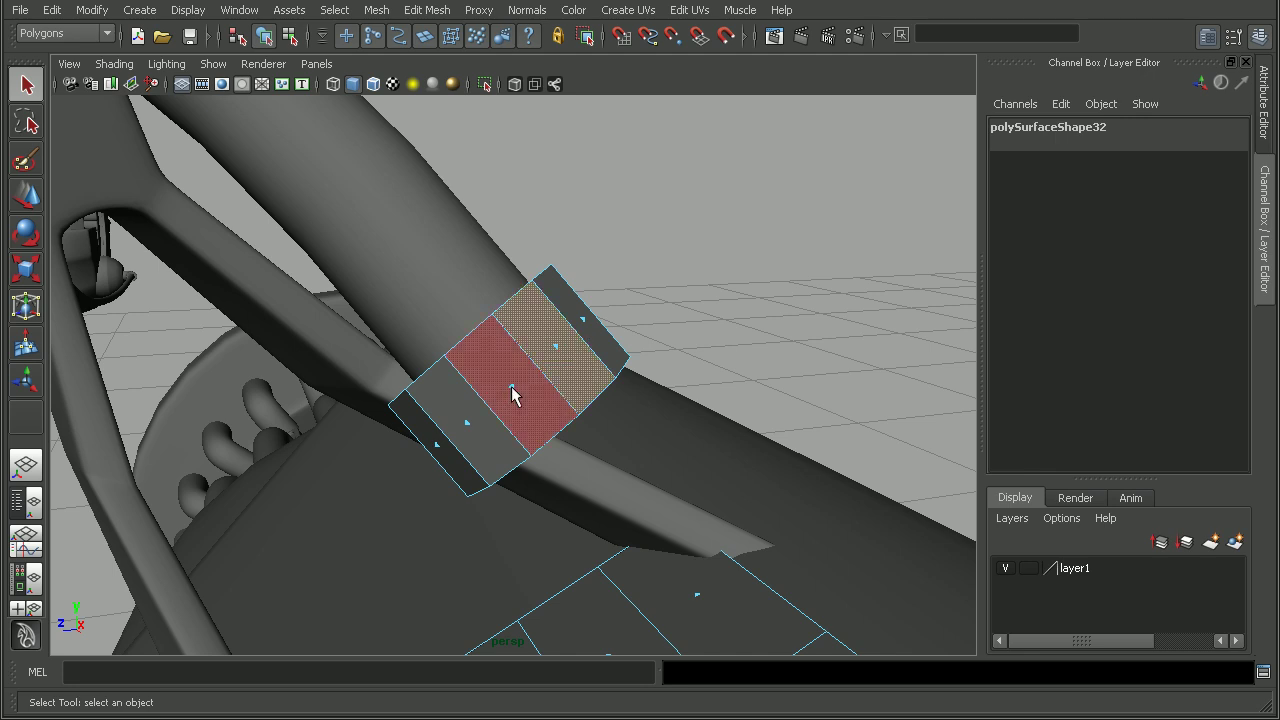
{"action": "left_click", "coordinate": [514, 395], "text": "shift"}
{"action": "left_click", "coordinate": [467, 430], "text": "shift"}
{"action": "left_click_drag", "start_coordinate": [591, 486], "coordinate": [491, 502], "text": "alt"}
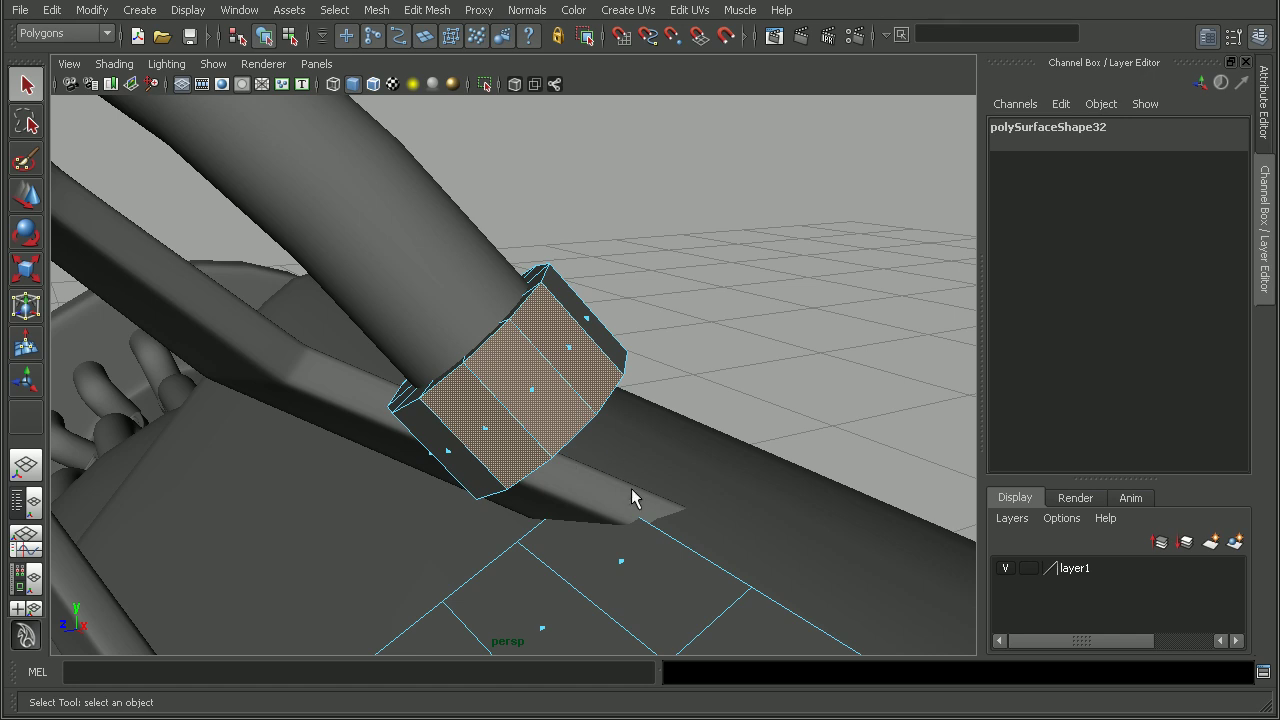
- Bridge the selected plate and cap faces with the Smooth path + curve type and 5 divisions
{"action": "middle_click_drag", "start_coordinate": [631, 498], "coordinate": [609, 383], "text": "alt"}
{"action": "scroll", "coordinate": [603, 405], "scroll_direction": "down", "scroll_amount": 5}
{"action": "left_click_drag", "start_coordinate": [597, 426], "coordinate": [684, 448], "text": "alt"}
{"action": "middle_click_drag", "start_coordinate": [684, 448], "coordinate": [684, 451], "text": "alt"}
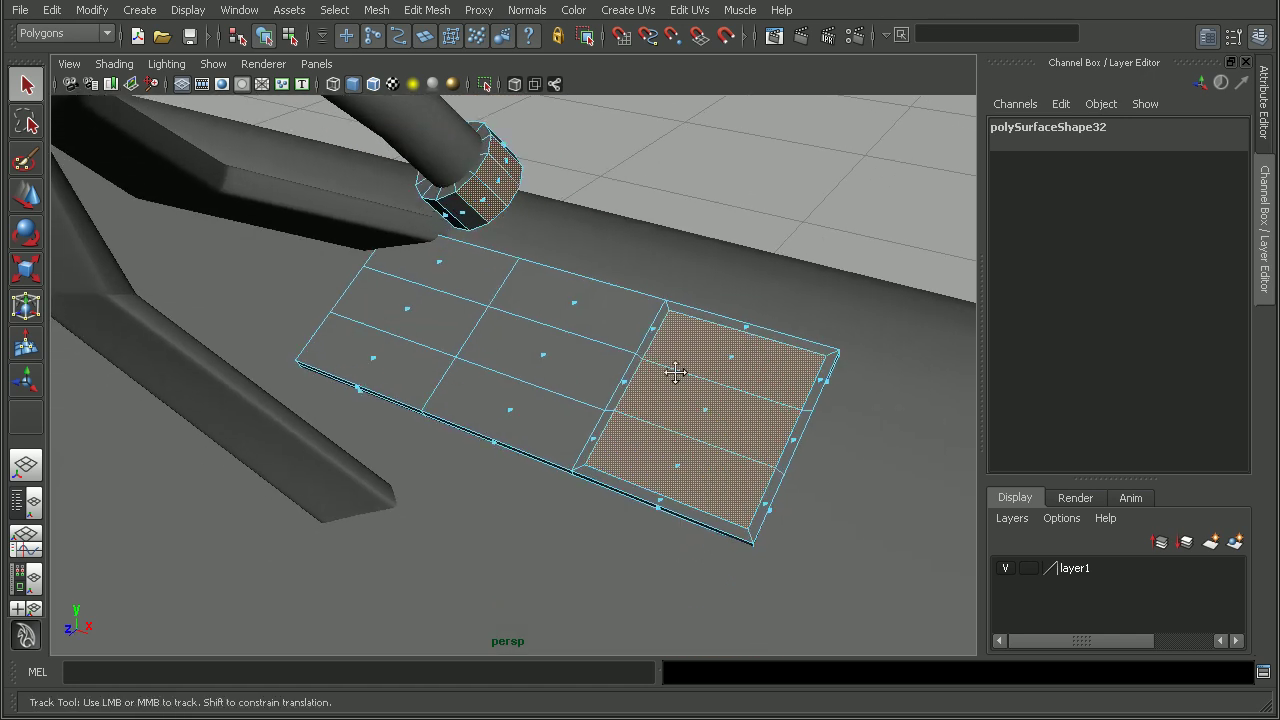
{"action": "middle_click_drag", "start_coordinate": [675, 372], "coordinate": [669, 417], "text": "alt"}
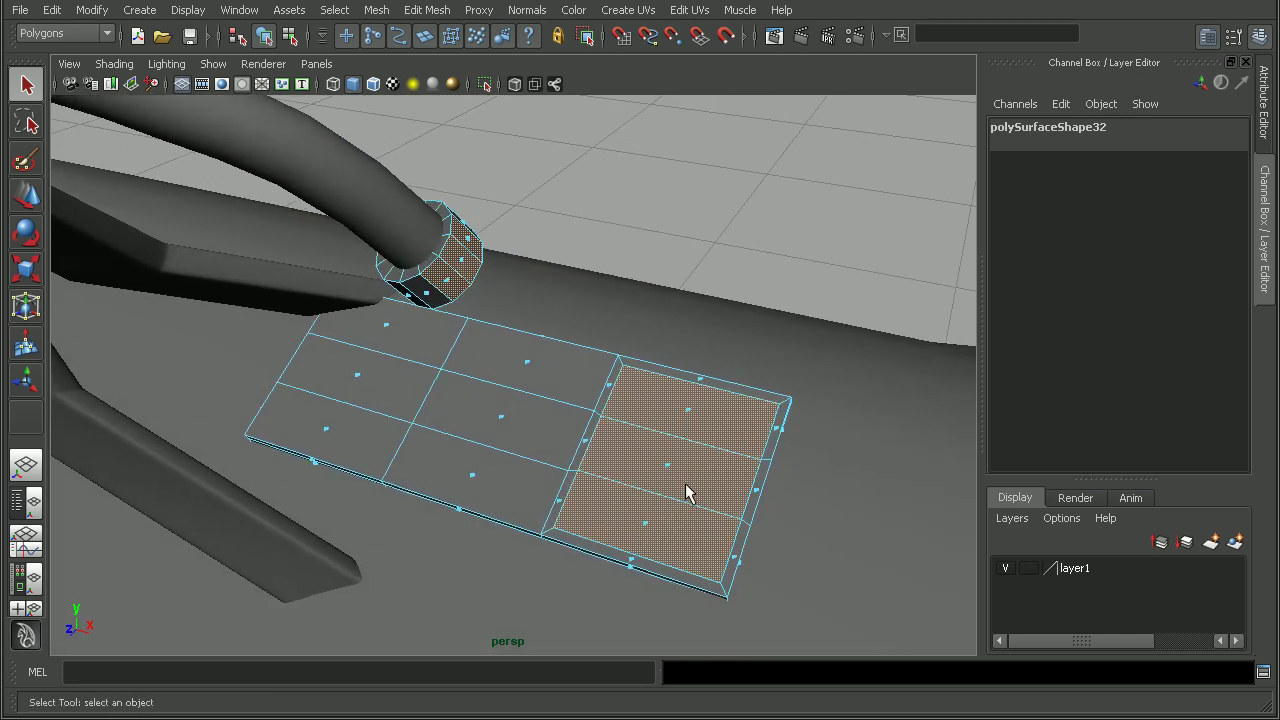
{"action": "left_click", "coordinate": [427, 10]}
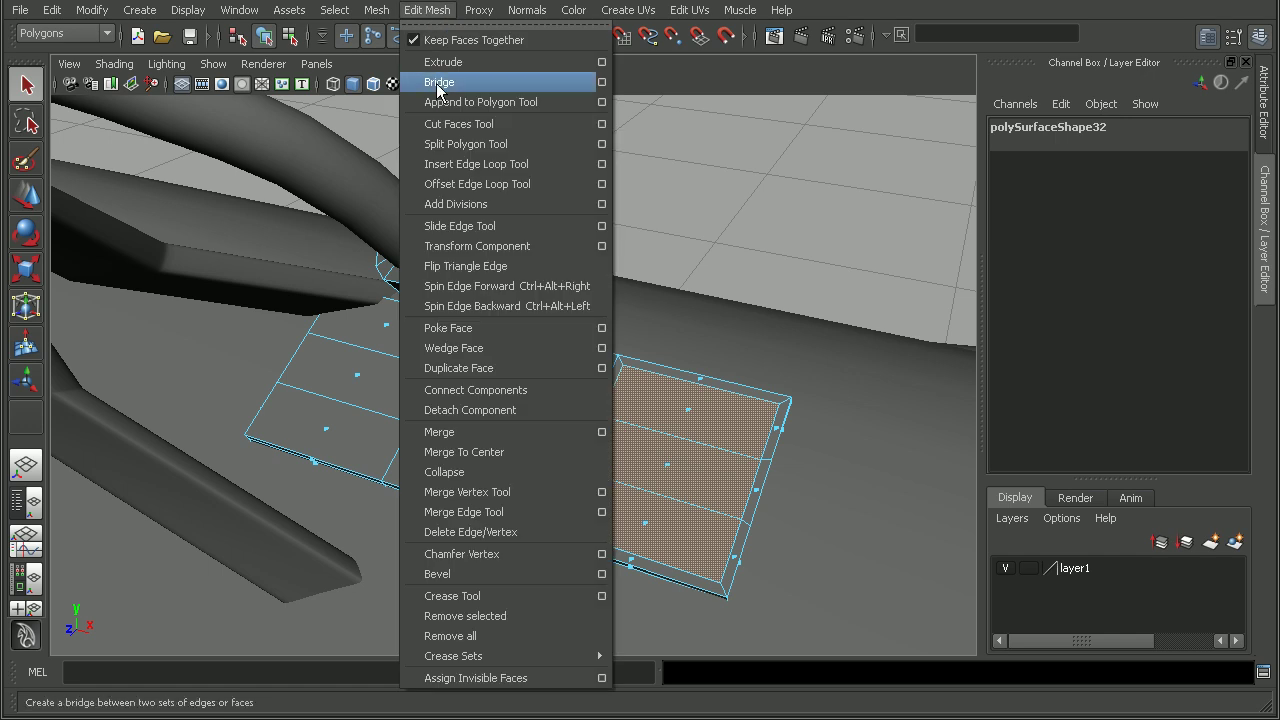
{"action": "left_click", "coordinate": [602, 82]}
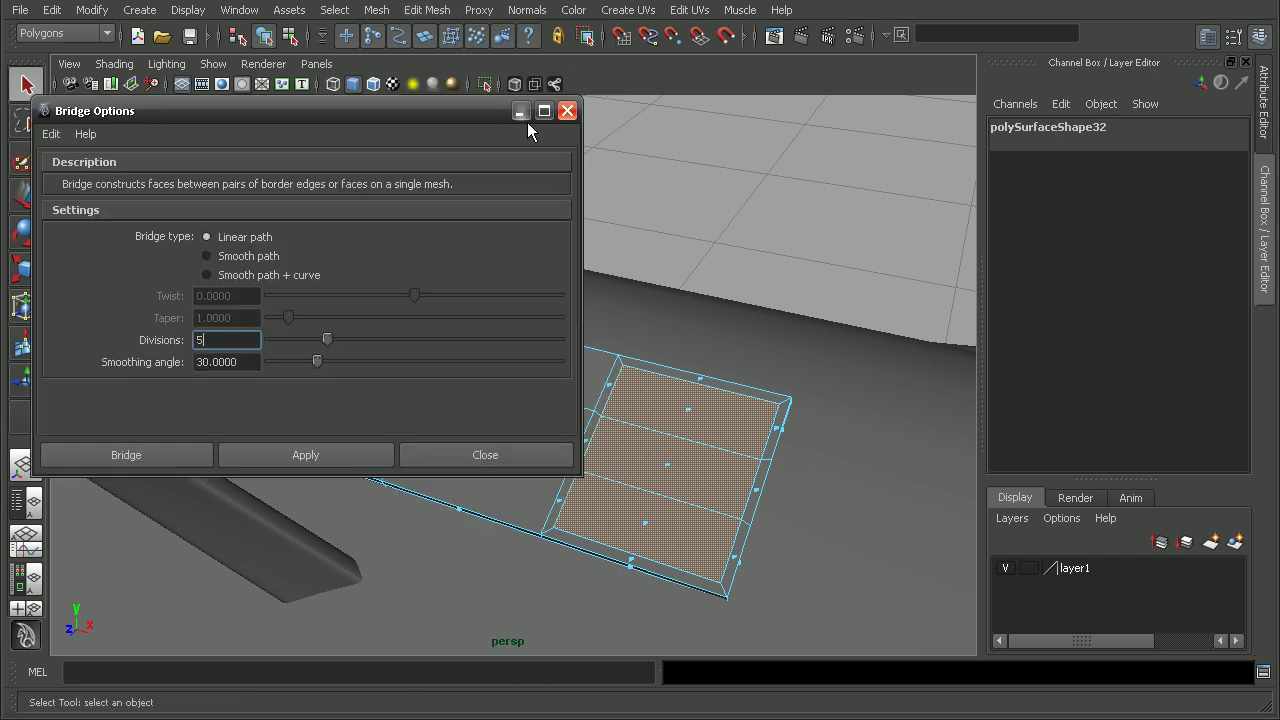
{"action": "left_click_drag", "start_coordinate": [351, 111], "coordinate": [861, 78]}
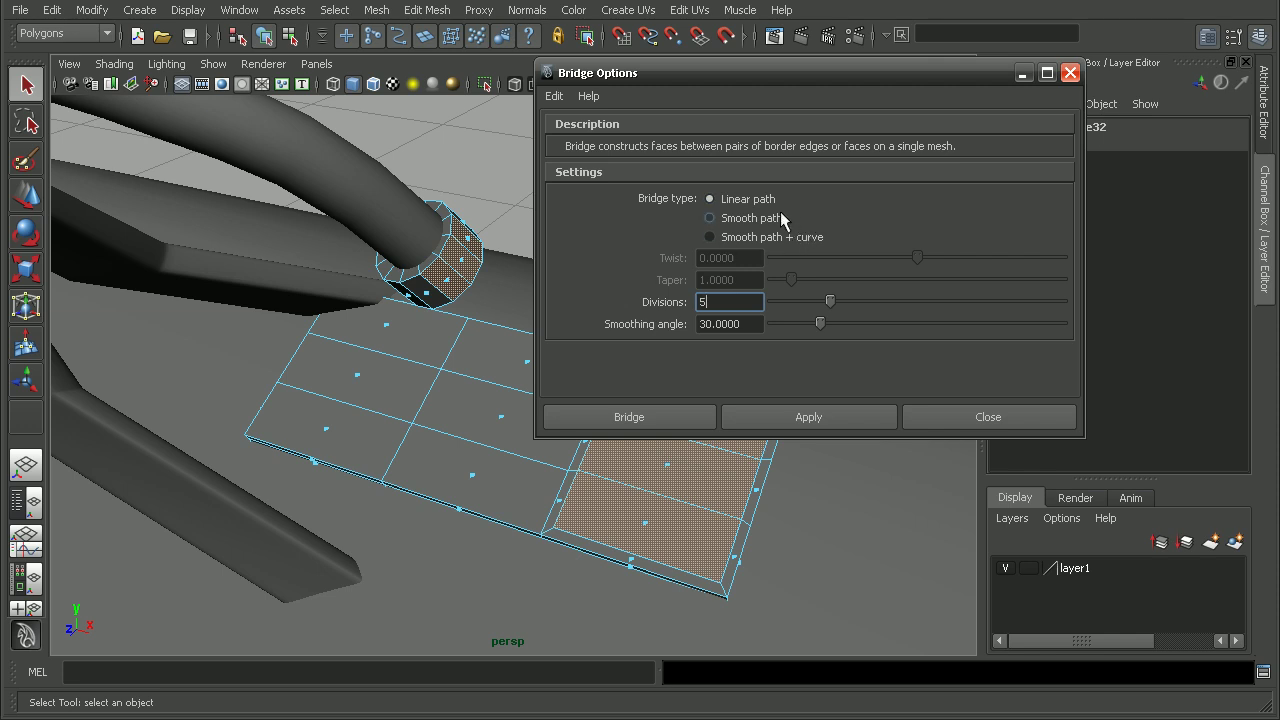
{"action": "left_click", "coordinate": [710, 237]}
{"action": "left_click", "coordinate": [680, 423]}
{"action": "left_click_drag", "start_coordinate": [680, 423], "coordinate": [694, 380], "text": "alt"}
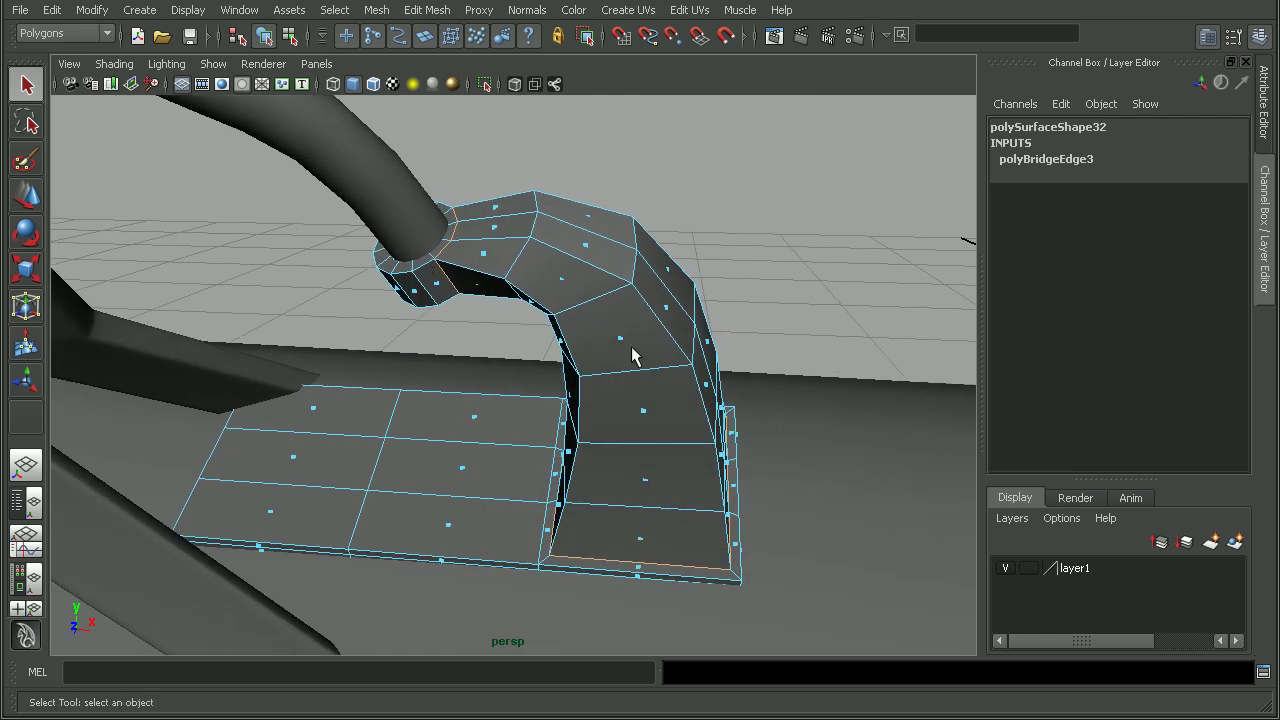
{"action": "left_click_drag", "start_coordinate": [699, 486], "coordinate": [657, 477], "text": "alt"}
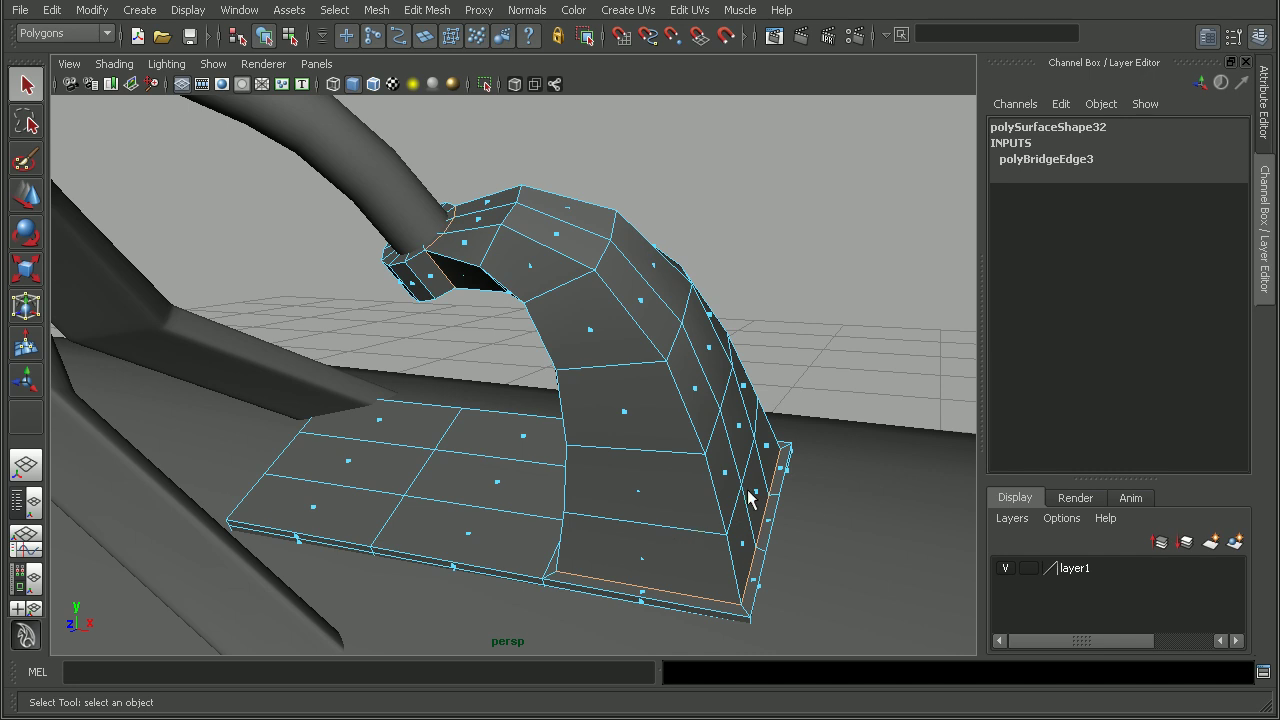